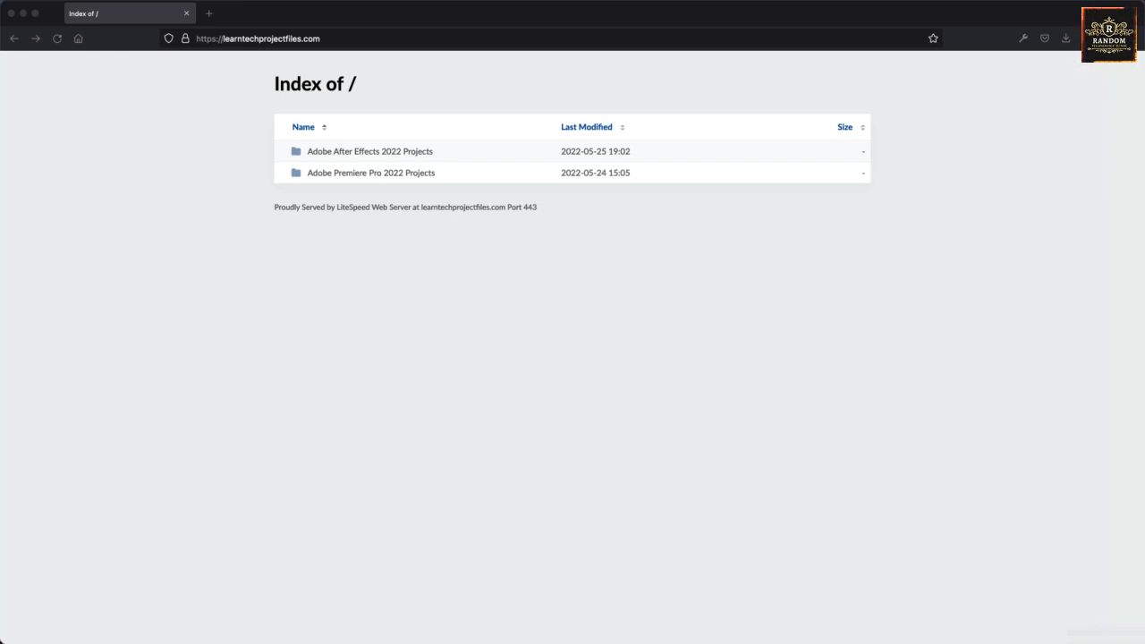
Download the "16. Project #16 - Adobe Animate 2022 | Projects.zip" file from the Adobe After Effects 2022 Projects directory.
click(1051, 442)
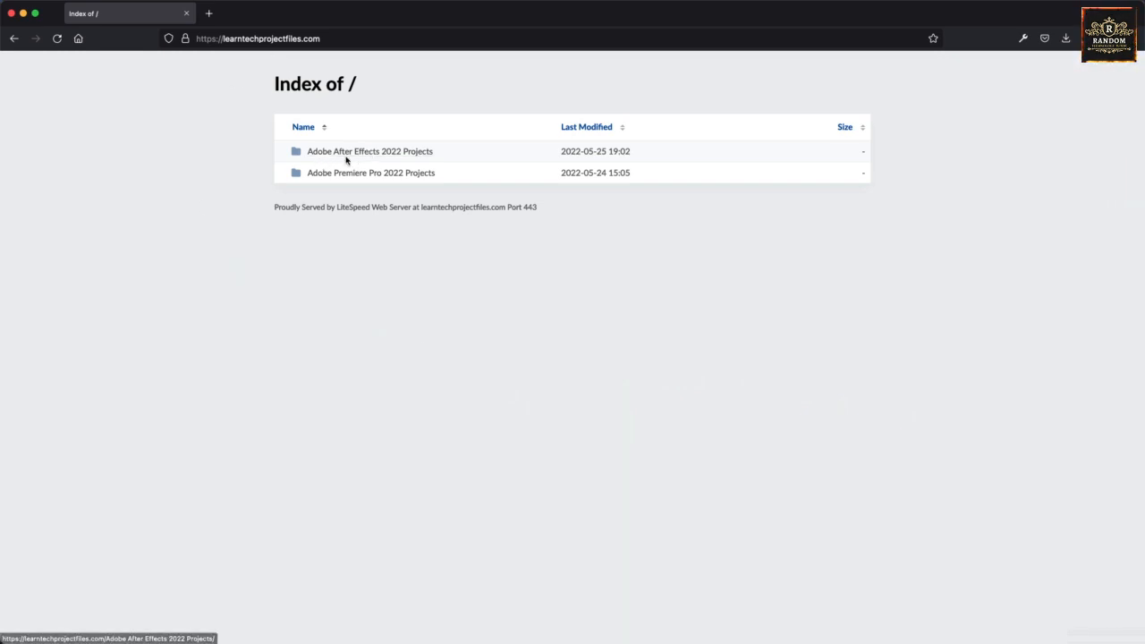
click(372, 150)
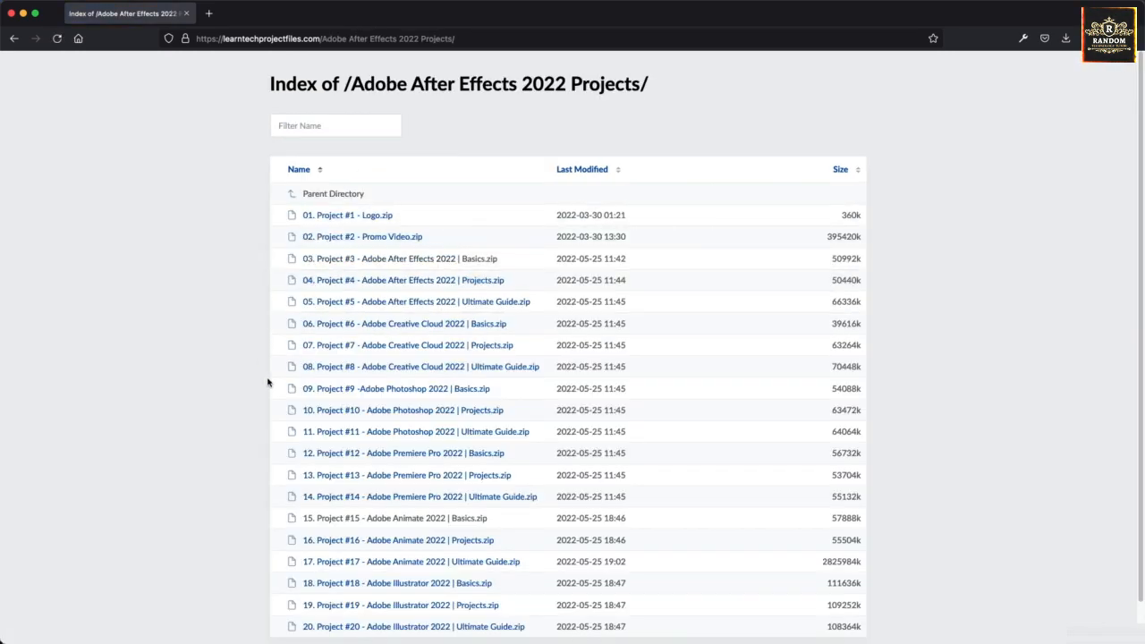
scroll(295, 465, down, 1)
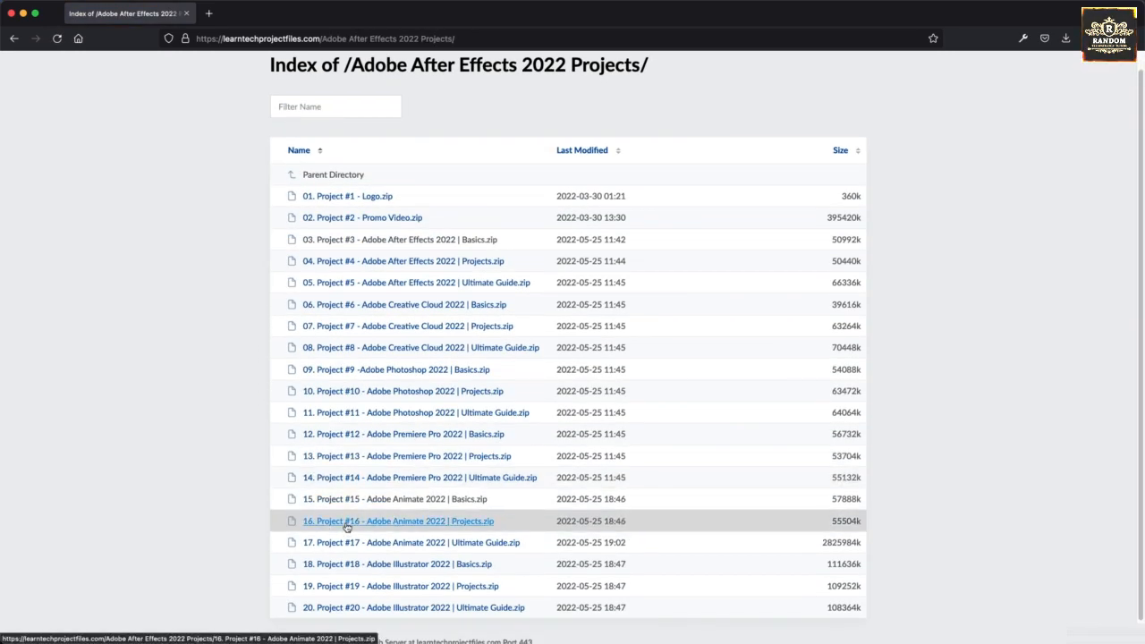
click(346, 526)
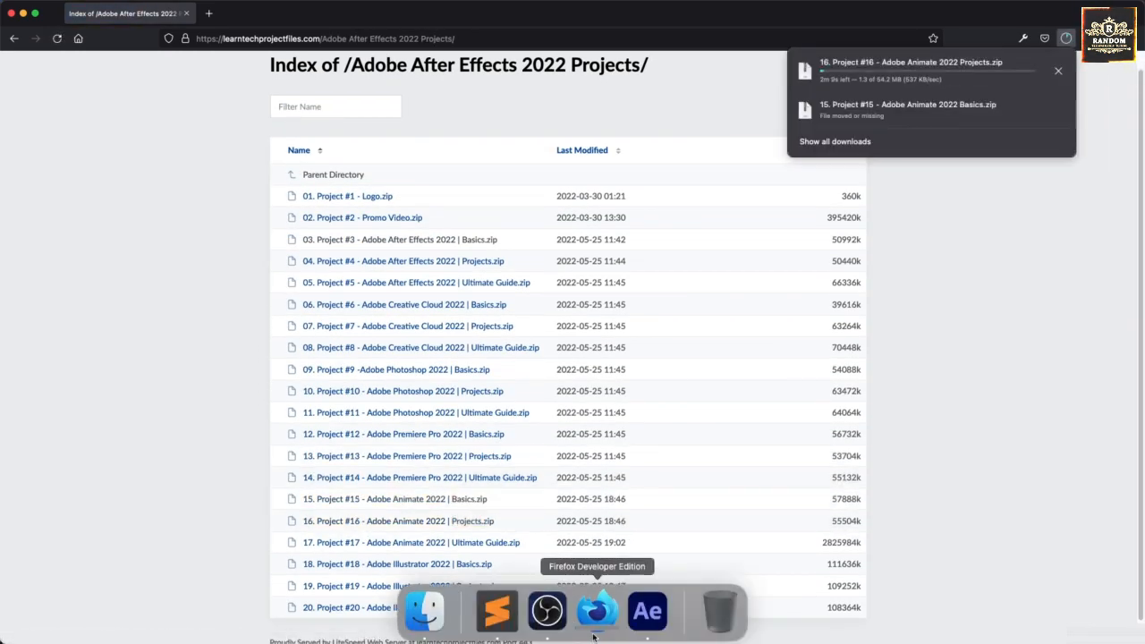
Switch to After Effects, create a new project and start saving it under a new name.
click(649, 610)
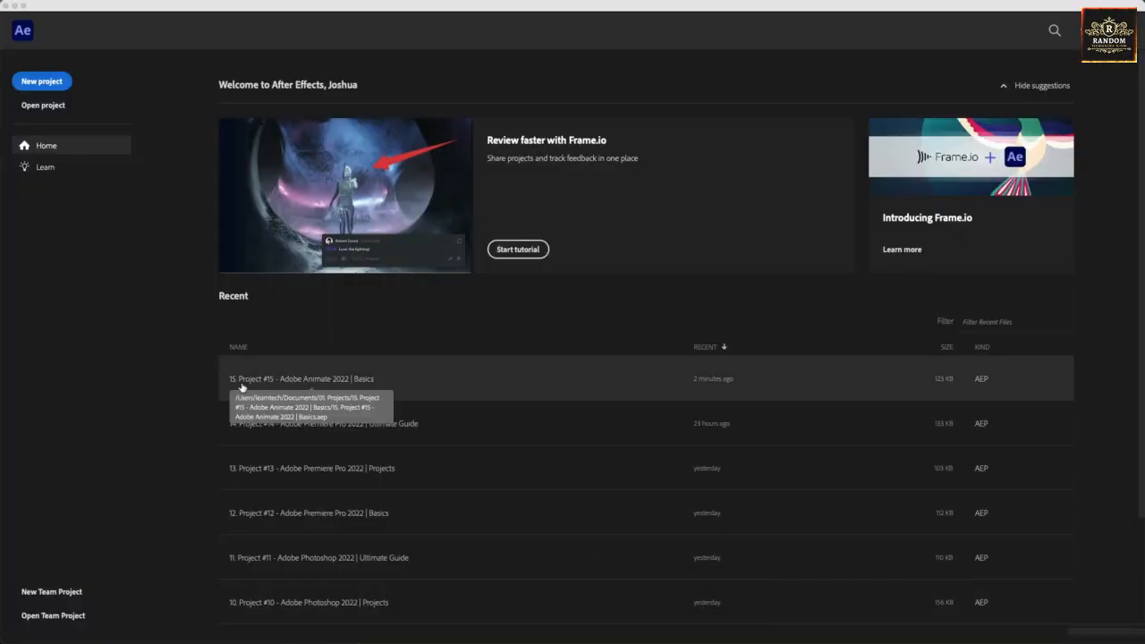
click(51, 85)
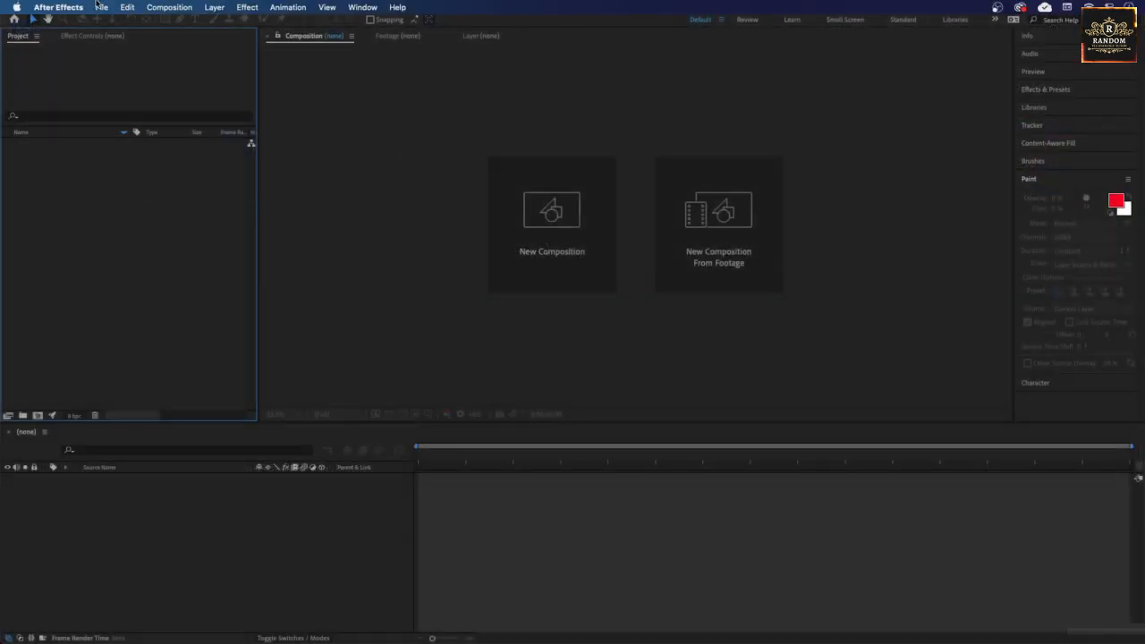
click(101, 7)
mouse_move(141, 134)
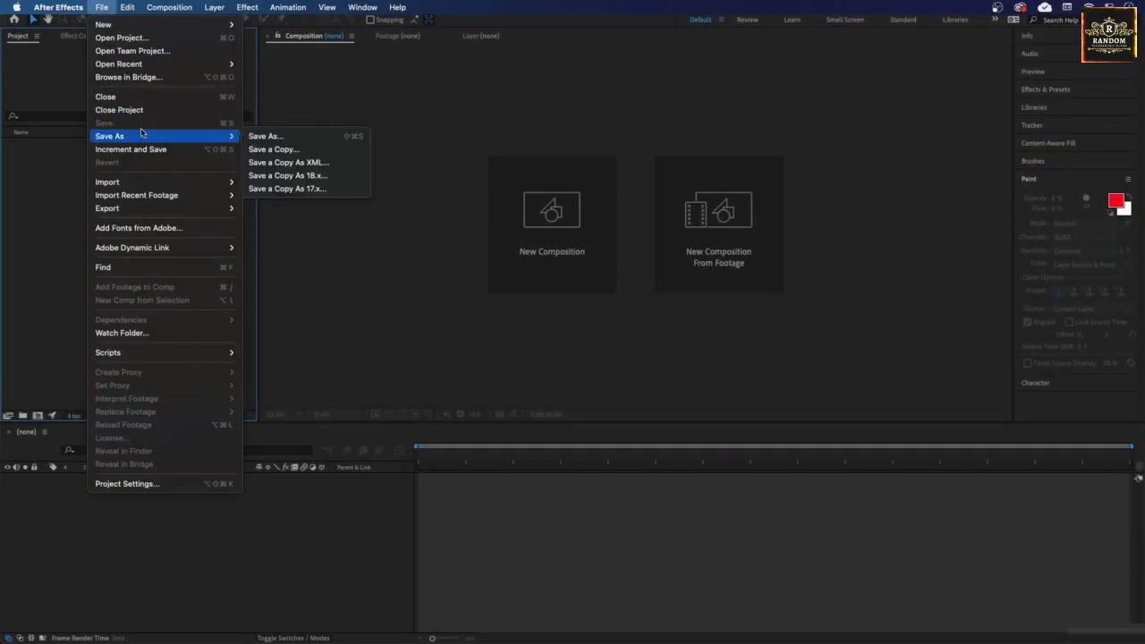
click(255, 136)
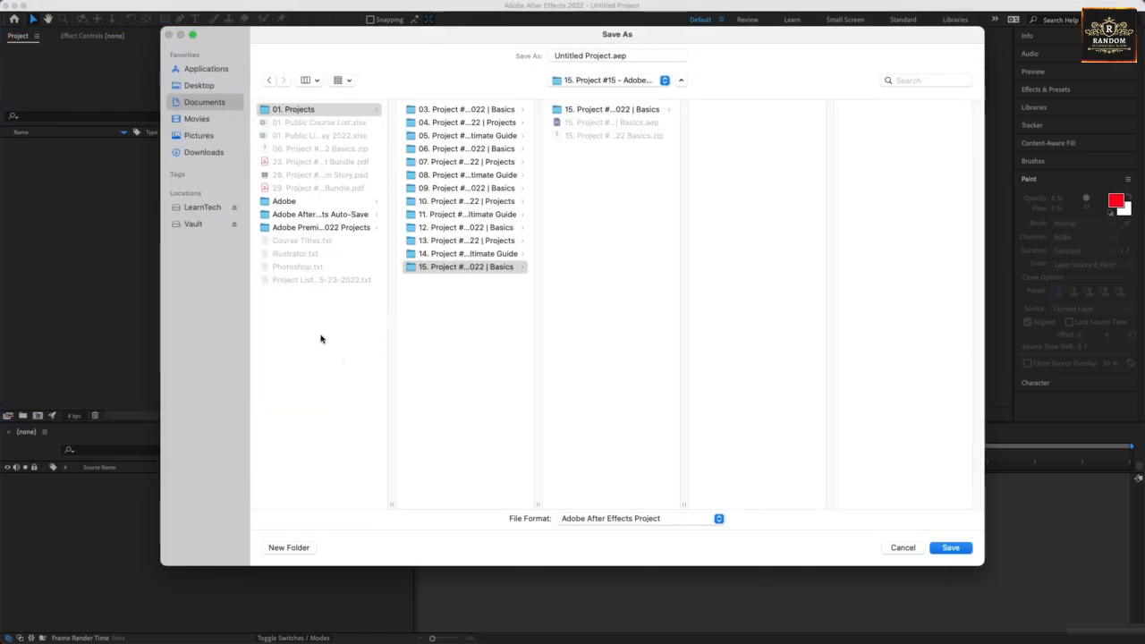
Create a folder named "16. Project #16 - Adobe Animate 2022 | Projects" inside the 01. Projects folder.
click(447, 312)
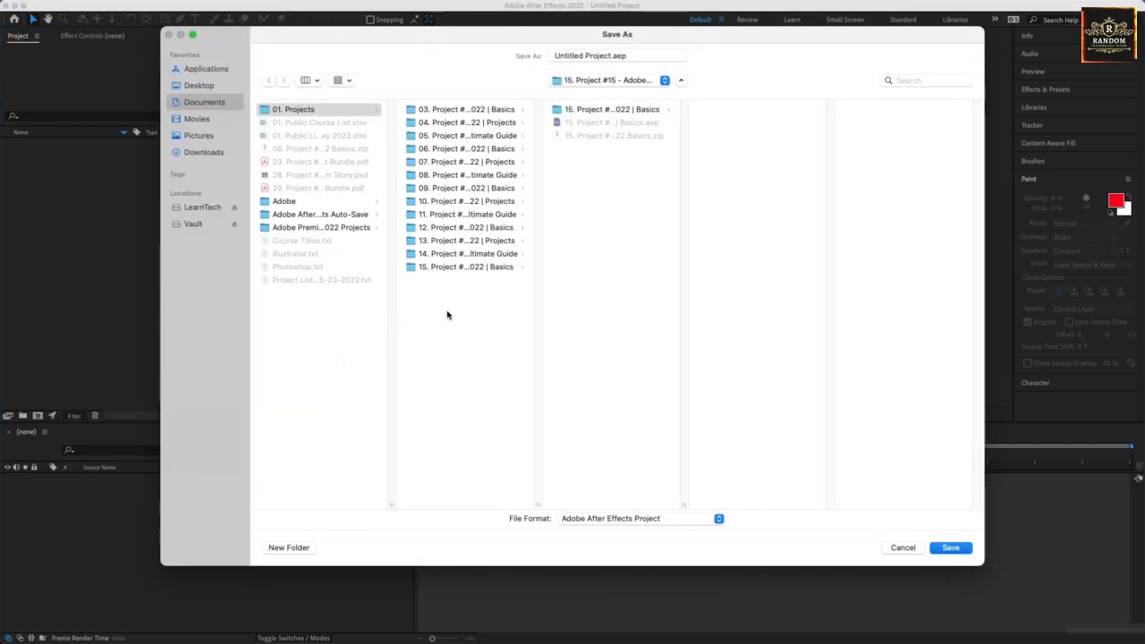
double_click(536, 504)
click(289, 547)
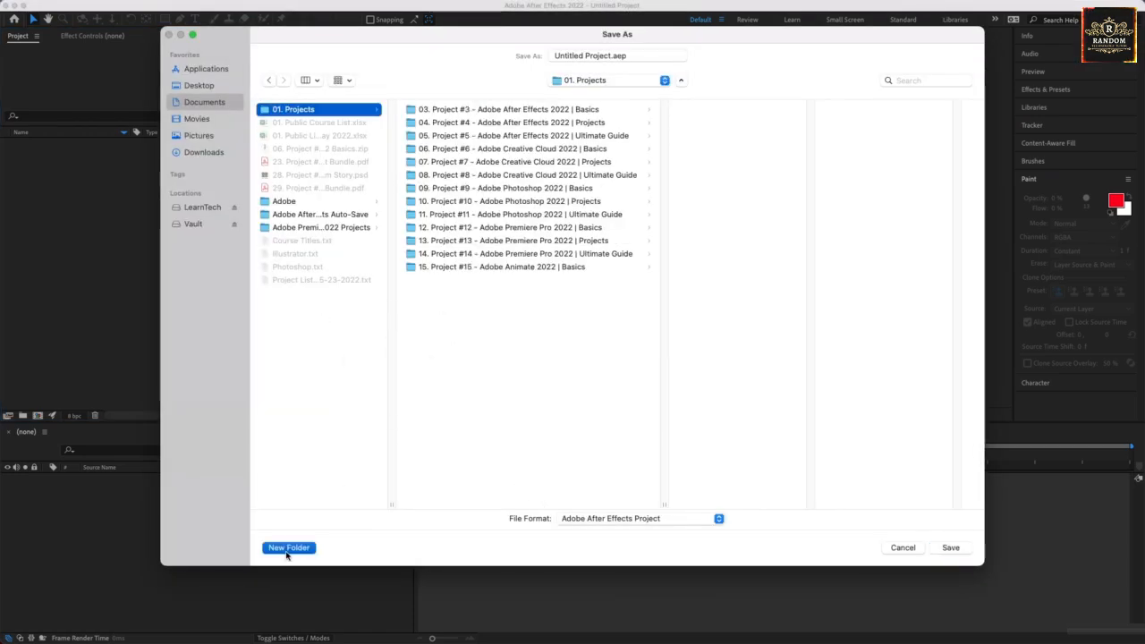
text(16.)
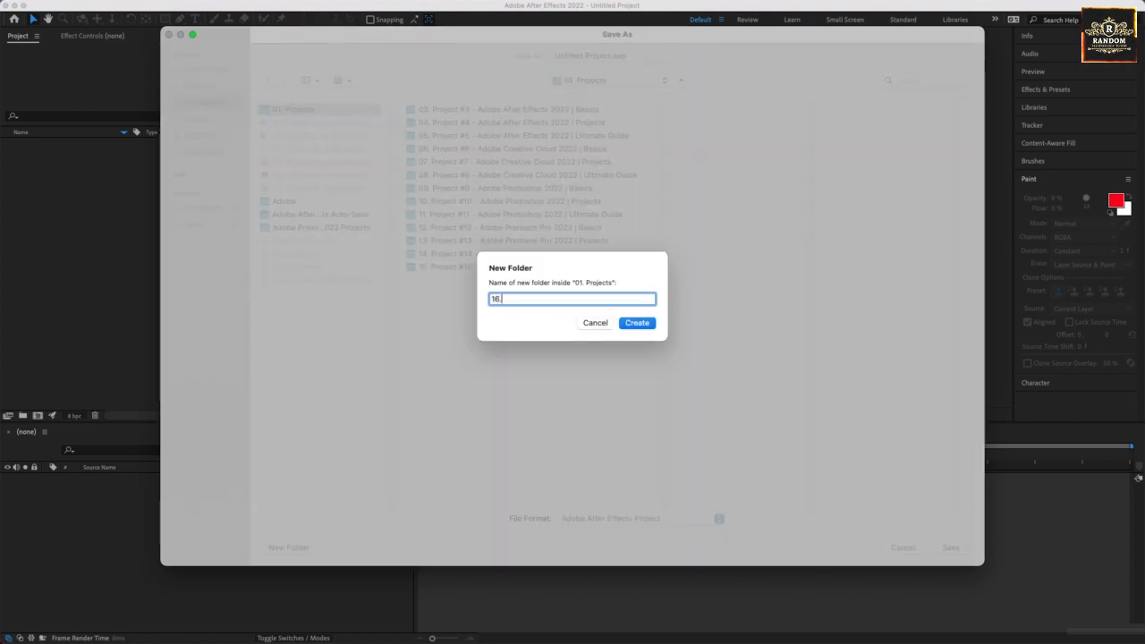
text( Project #16)
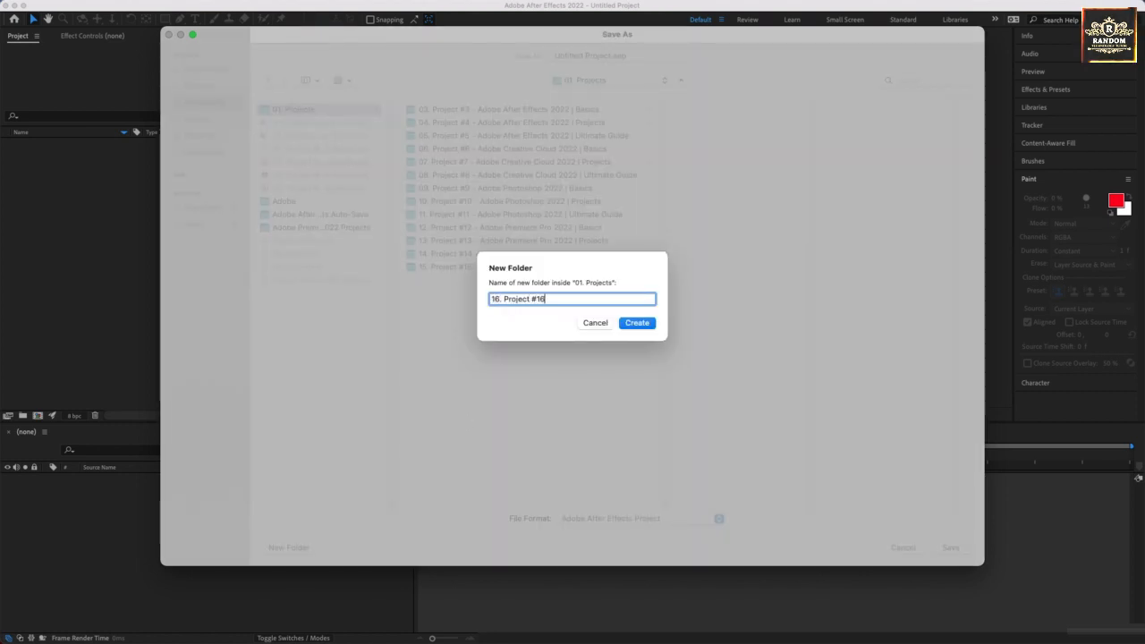
text( - Adobe Animate 2022)
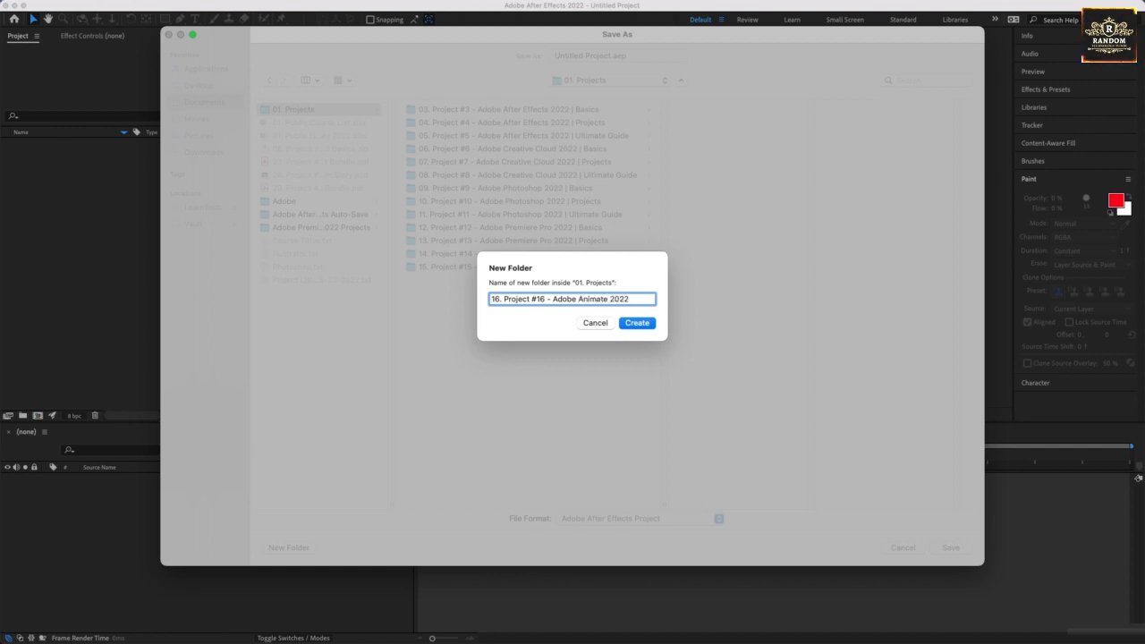
text( | Project)
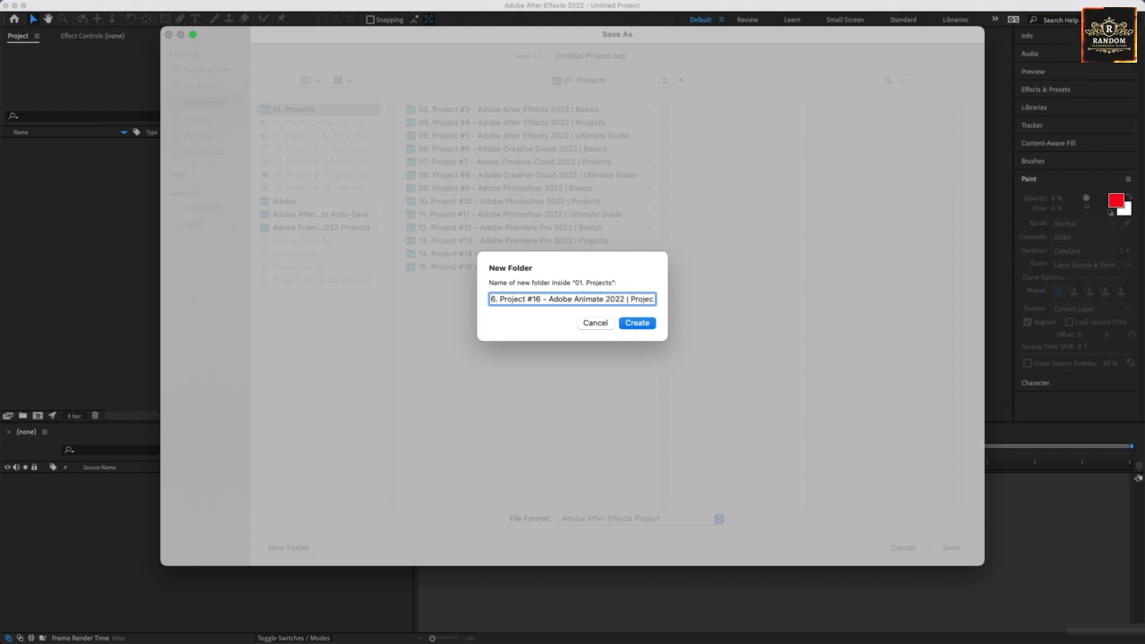
key(Return)
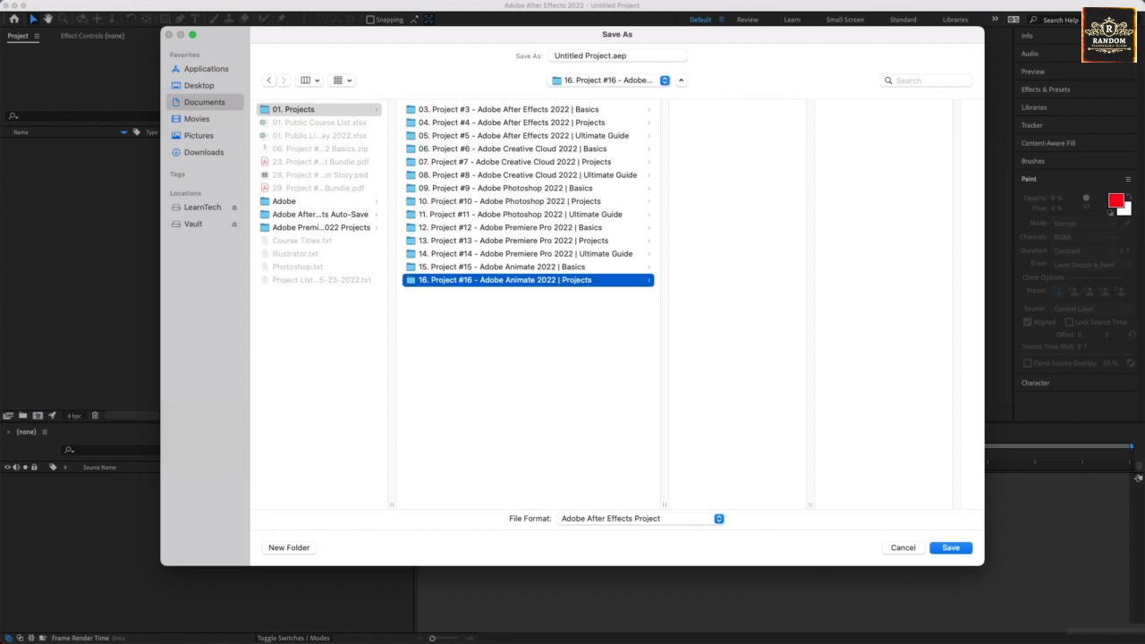
Save the project in the new folder, reusing the folder's name "16. Project #16 - Adobe Animate 2022 | Projects" as the file name.
right_click(510, 284)
click(527, 287)
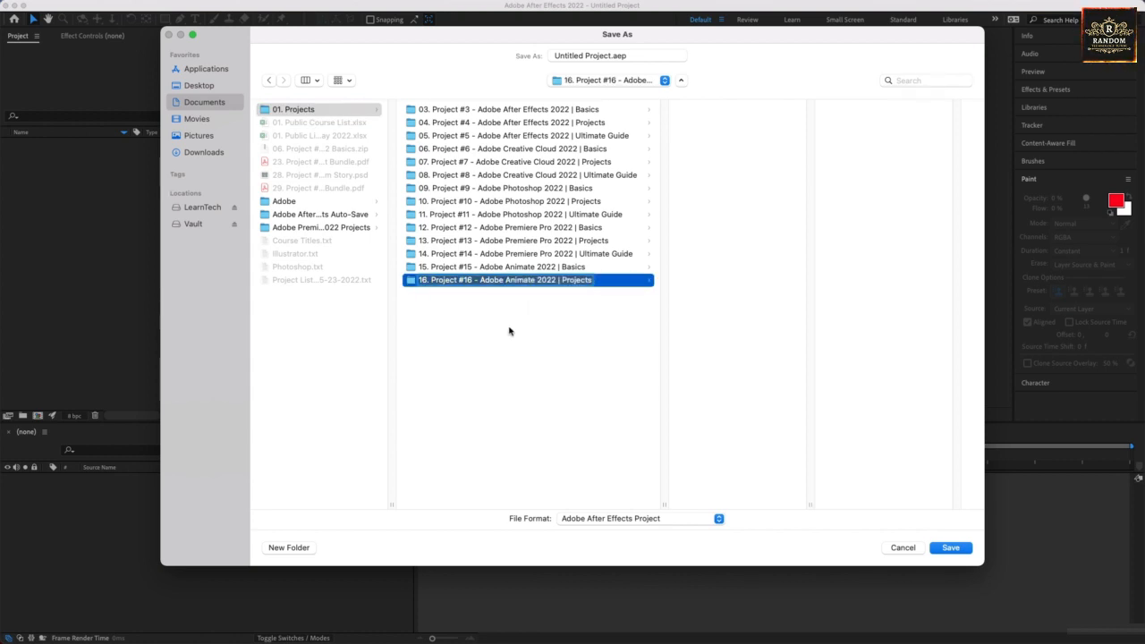
key(Return)
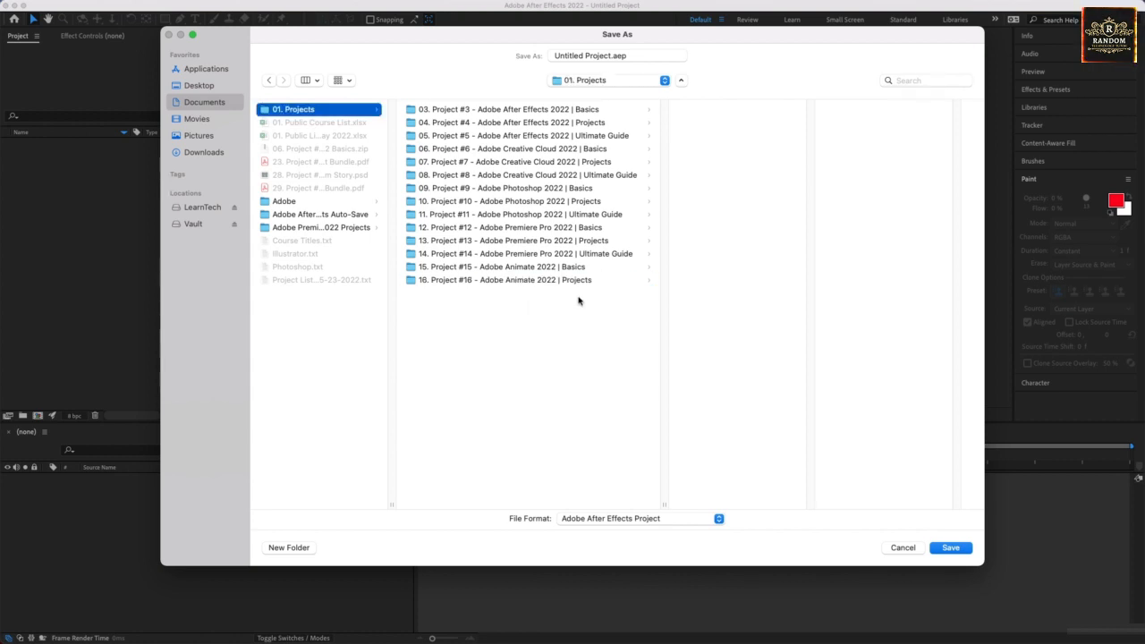
click(612, 56)
key(super+v)
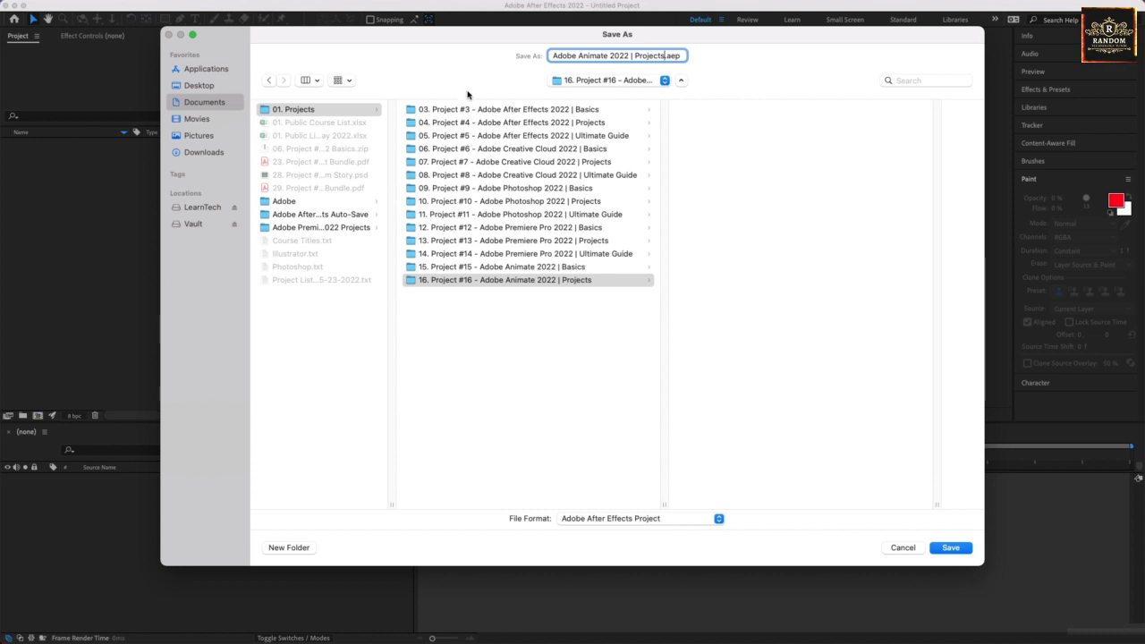
click(940, 548)
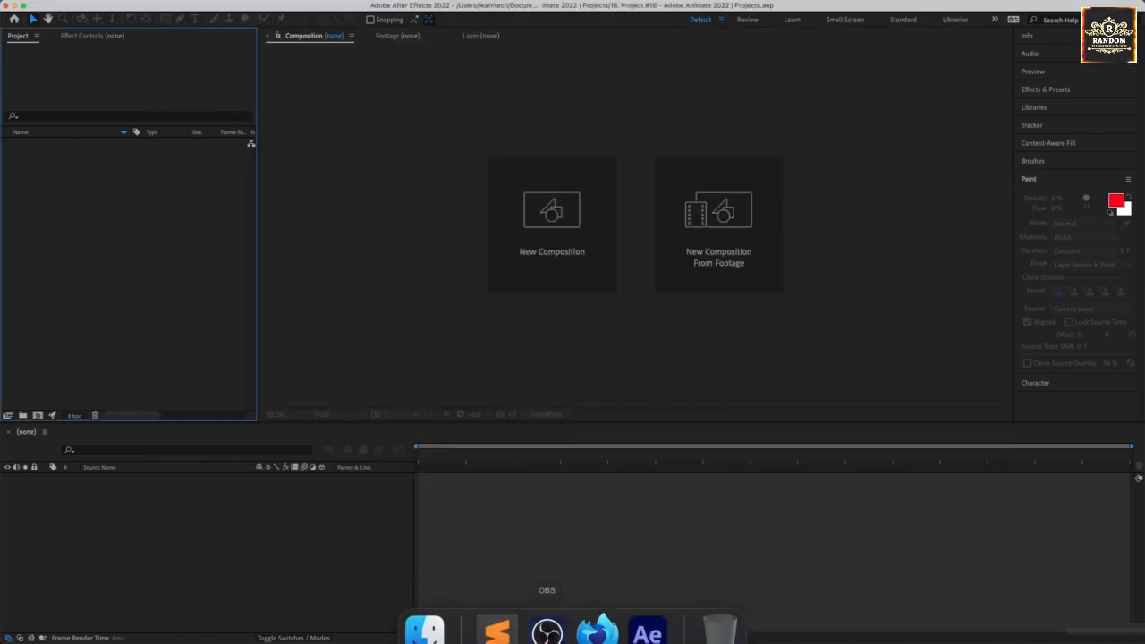
Switch to Firefox, reveal the downloaded Project #16 zip in Finder and move it to the Documents folder.
click(596, 610)
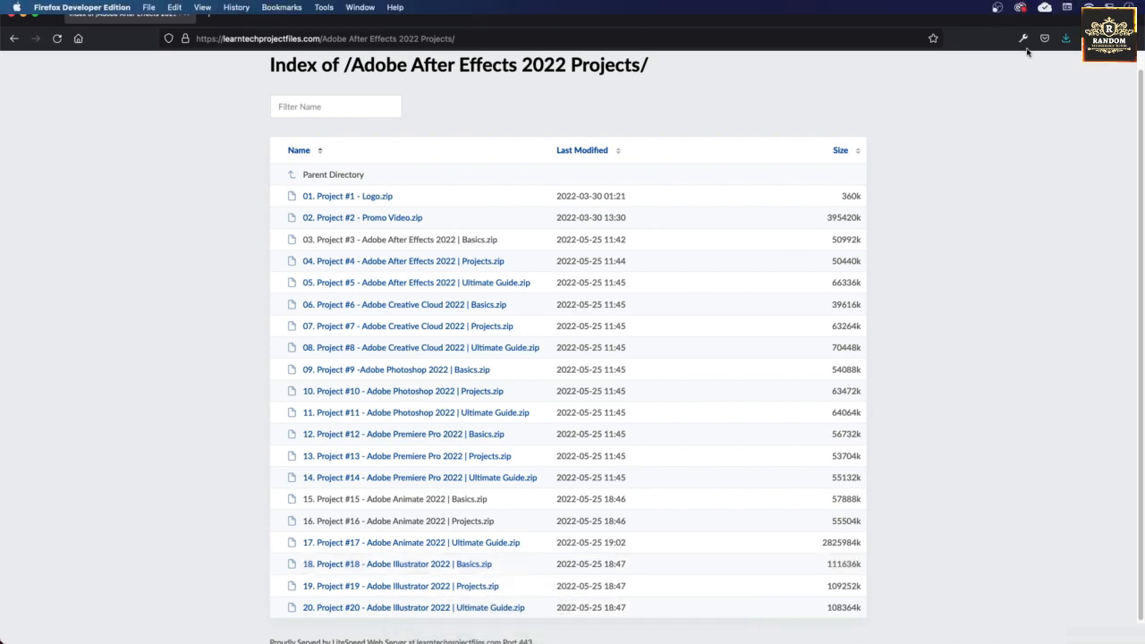
click(1065, 38)
click(1058, 66)
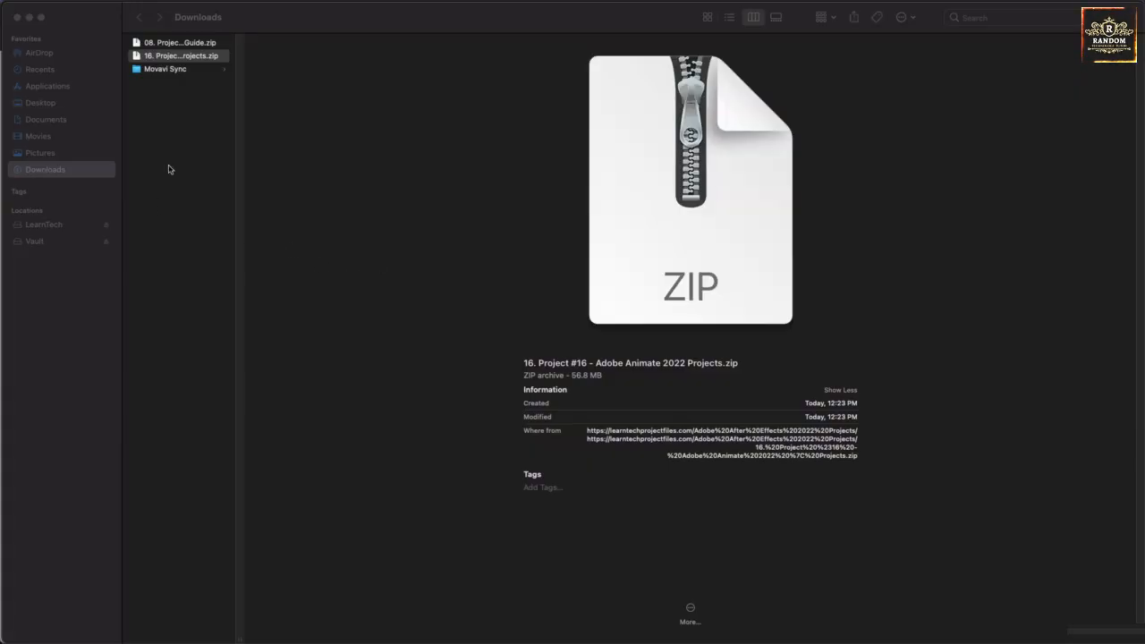
drag(167, 59, 79, 124)
Move the Project #16 zip from Documents into the "16. Project #16 - Adobe Animate 2022 | Projects" folder inside 01. Projects.
click(78, 121)
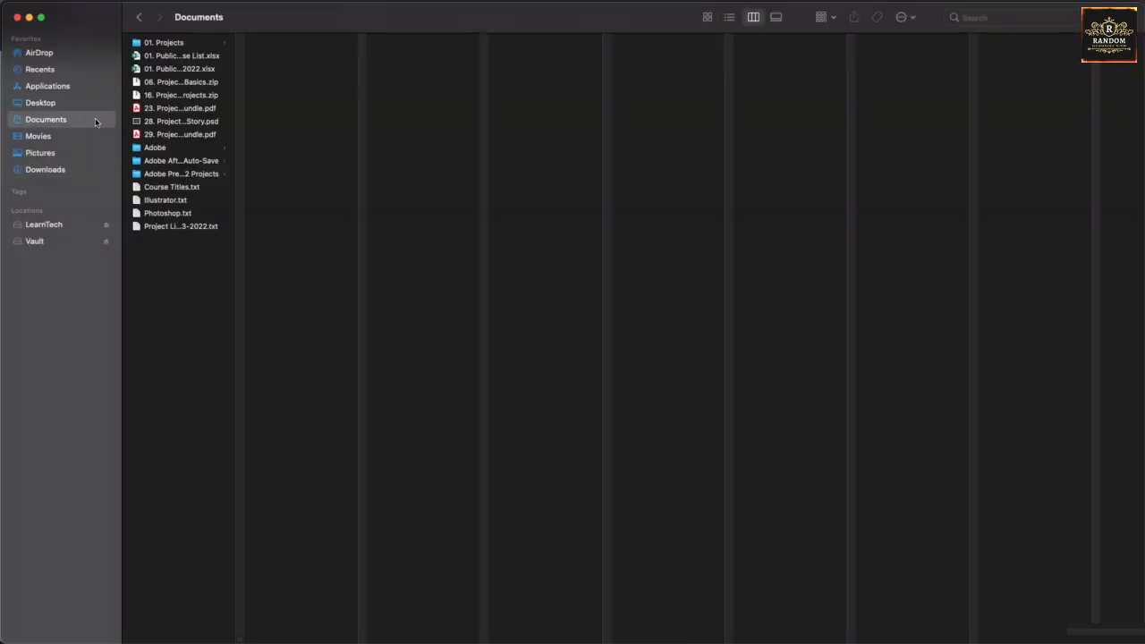
click(166, 95)
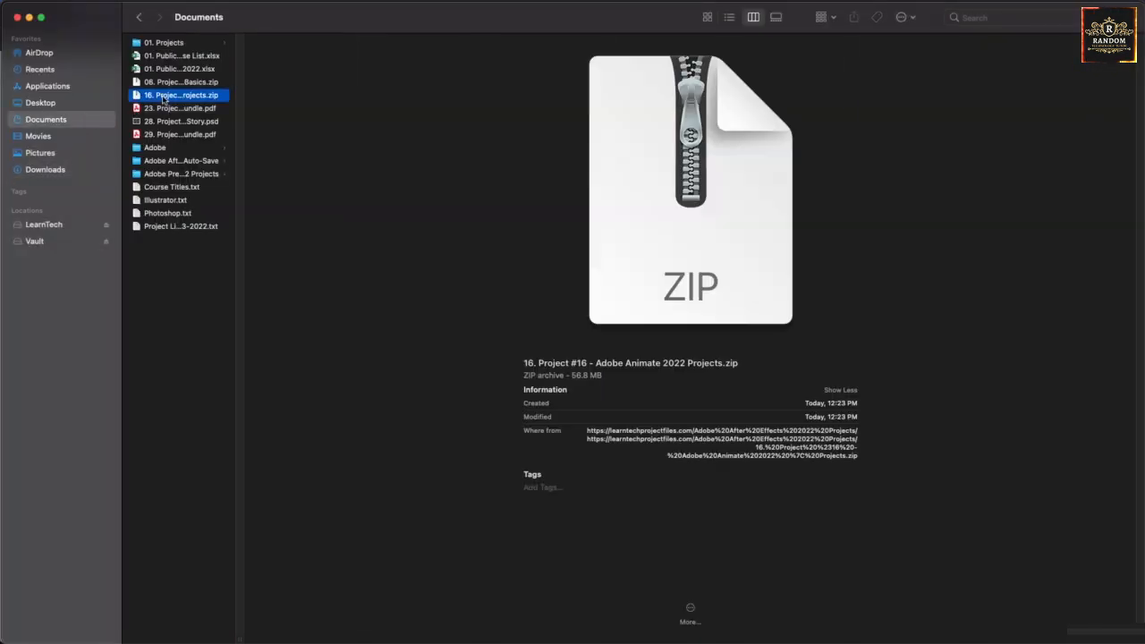
drag(166, 95, 312, 214)
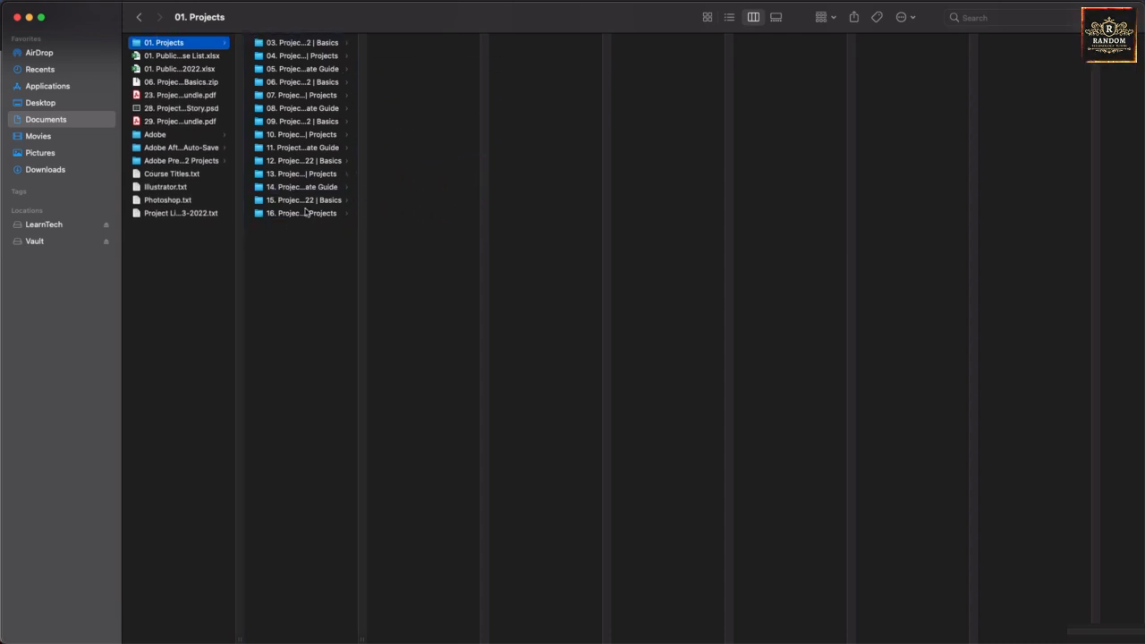
Extract the zip in the Project #16 folder and open the extracted folder.
click(306, 215)
double_click(424, 56)
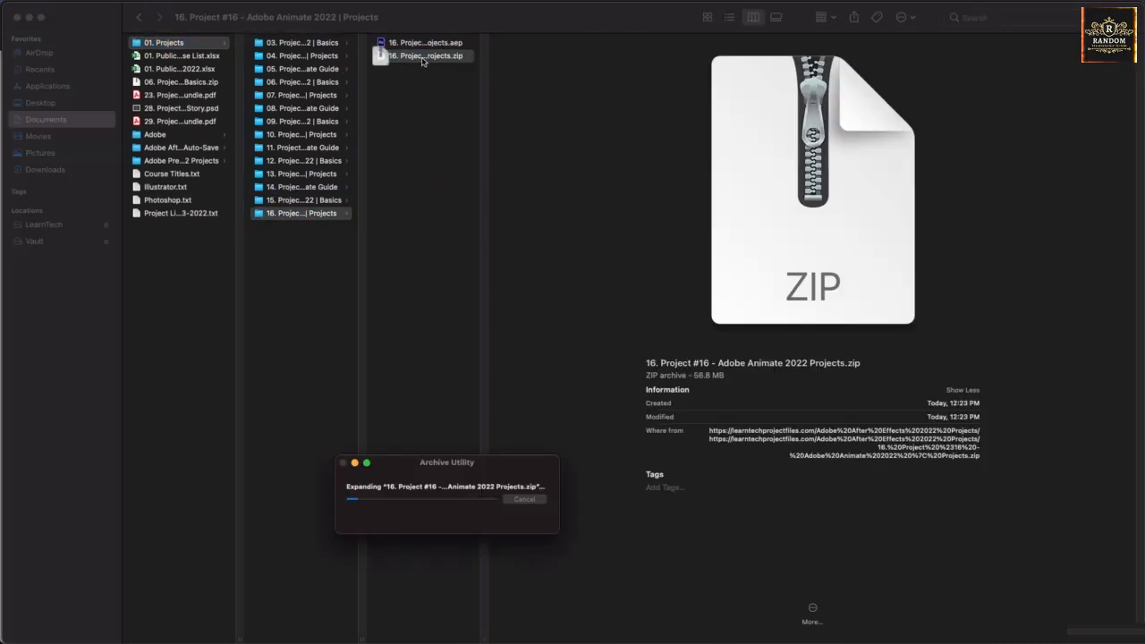
click(437, 45)
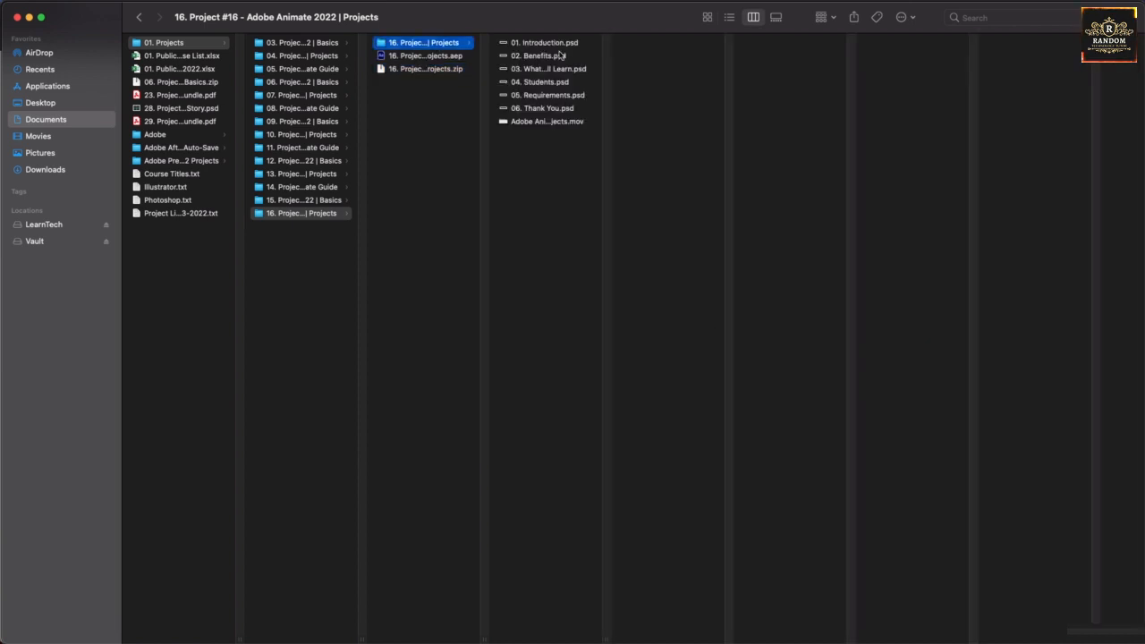
Preview the extracted title PSD files, from Introduction to Thank You, and the Adobe Animate 2022 Projects.mov video.
key(Right)
key(Down)
key(Down)
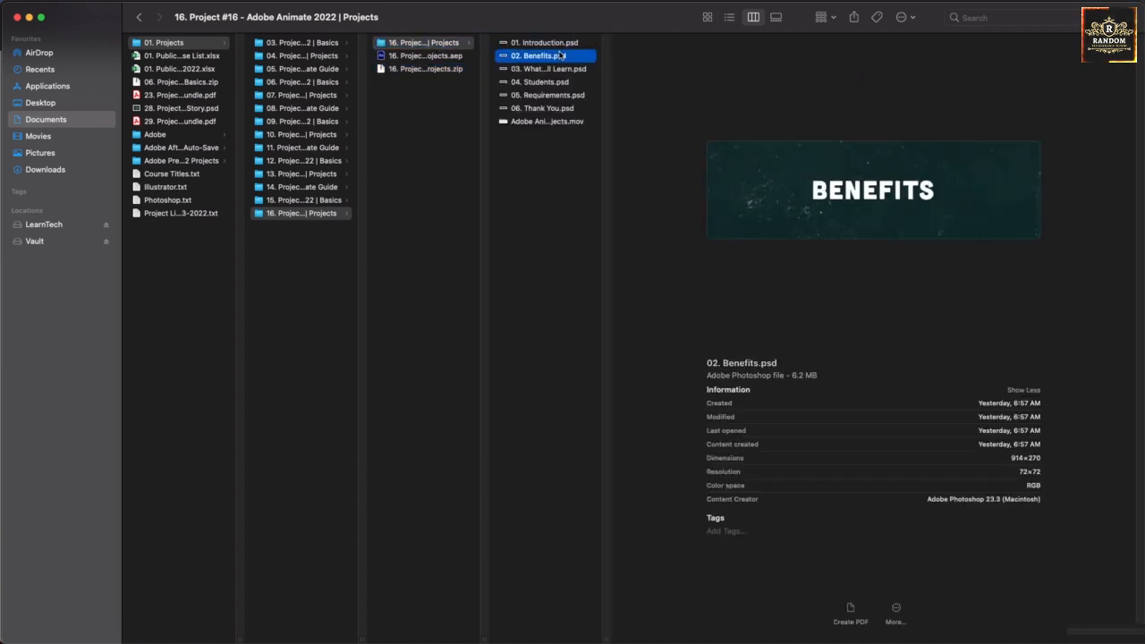
key(Down)
key(Down)
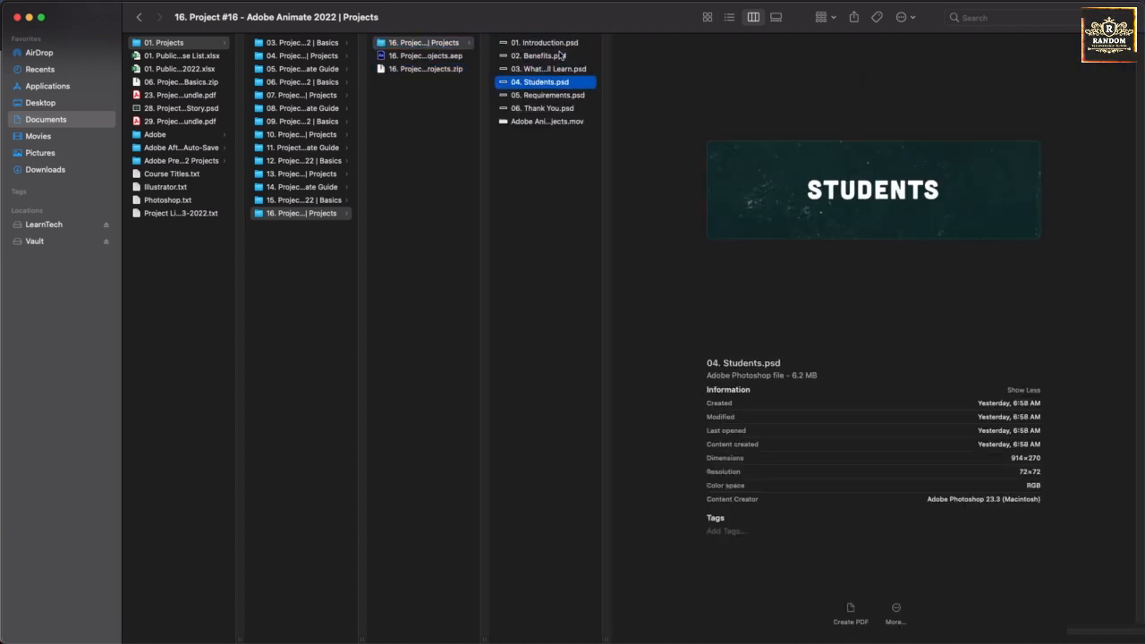
key(Down)
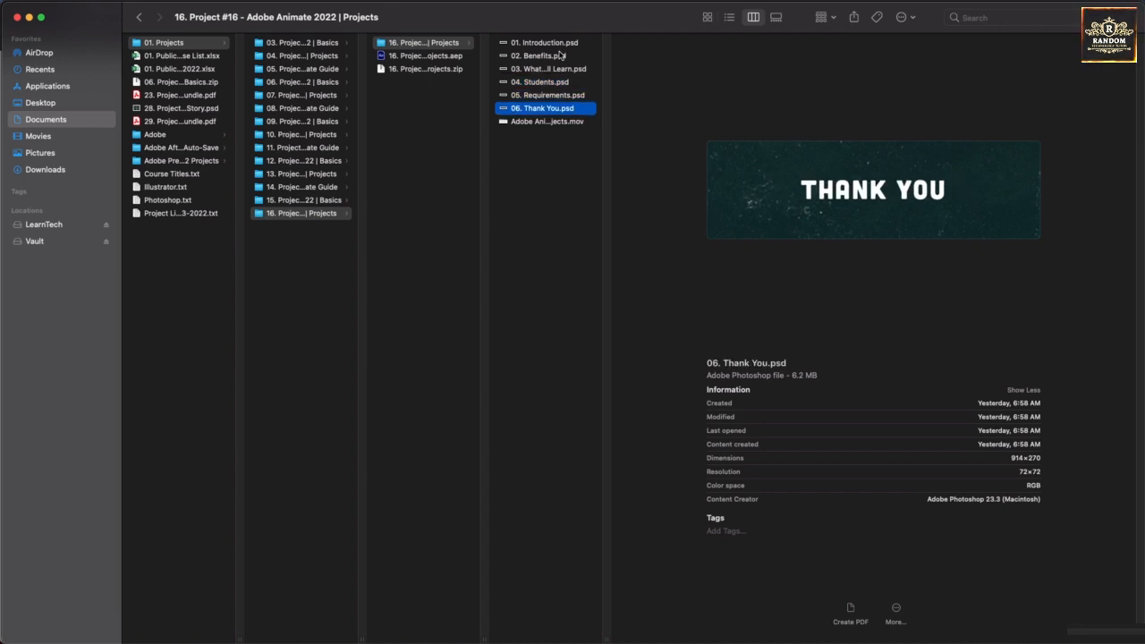
key(Down)
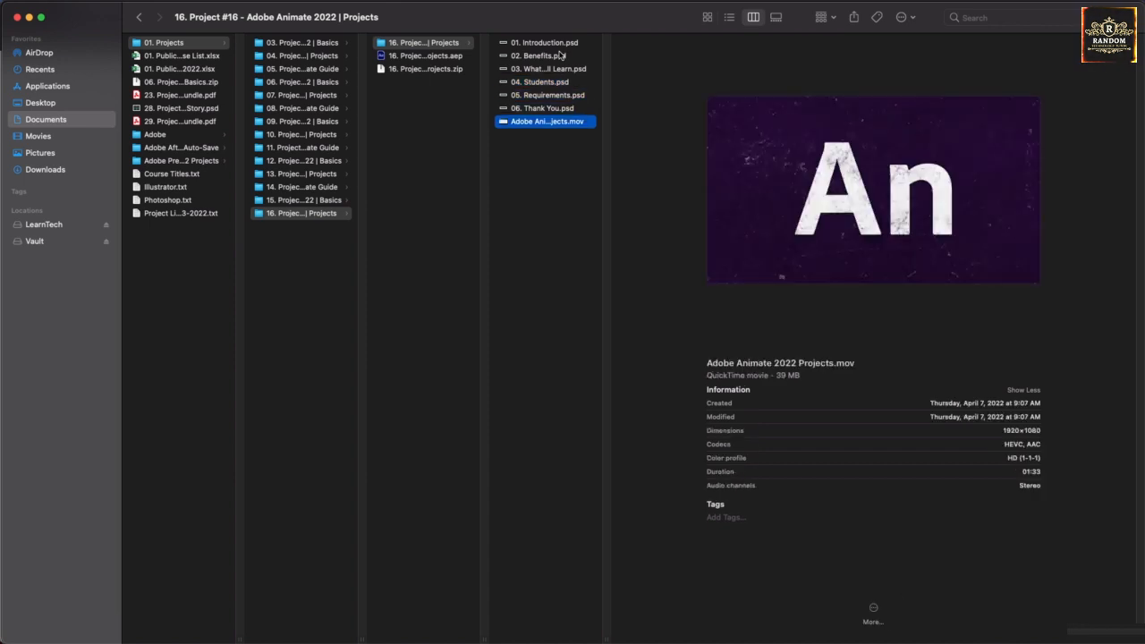
click(519, 235)
Switch to After Effects and import all six title PSDs and the Adobe Animate 2022 Projects.mov video from the extracted Project #16 folder as footage.
mouse_move(615, 633)
click(648, 617)
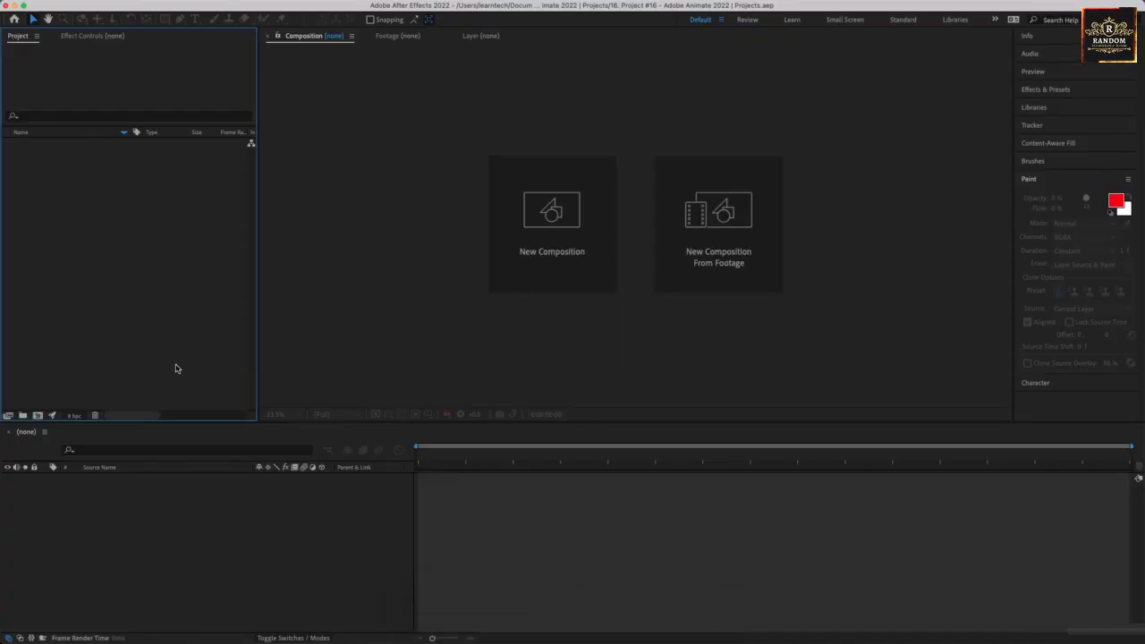
right_click(91, 201)
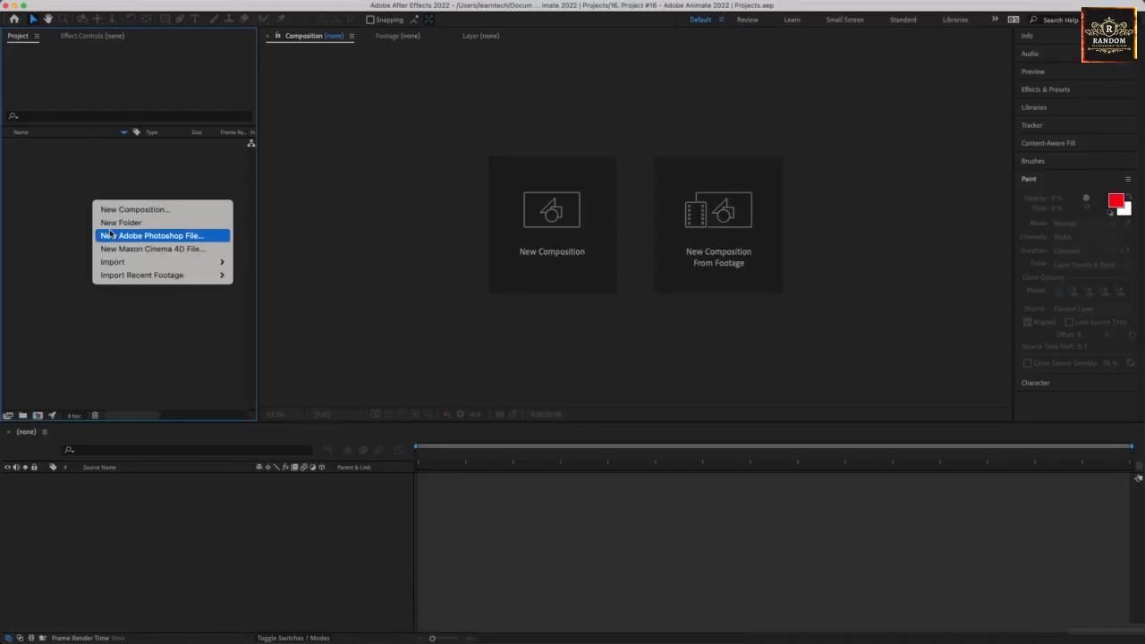
mouse_move(116, 263)
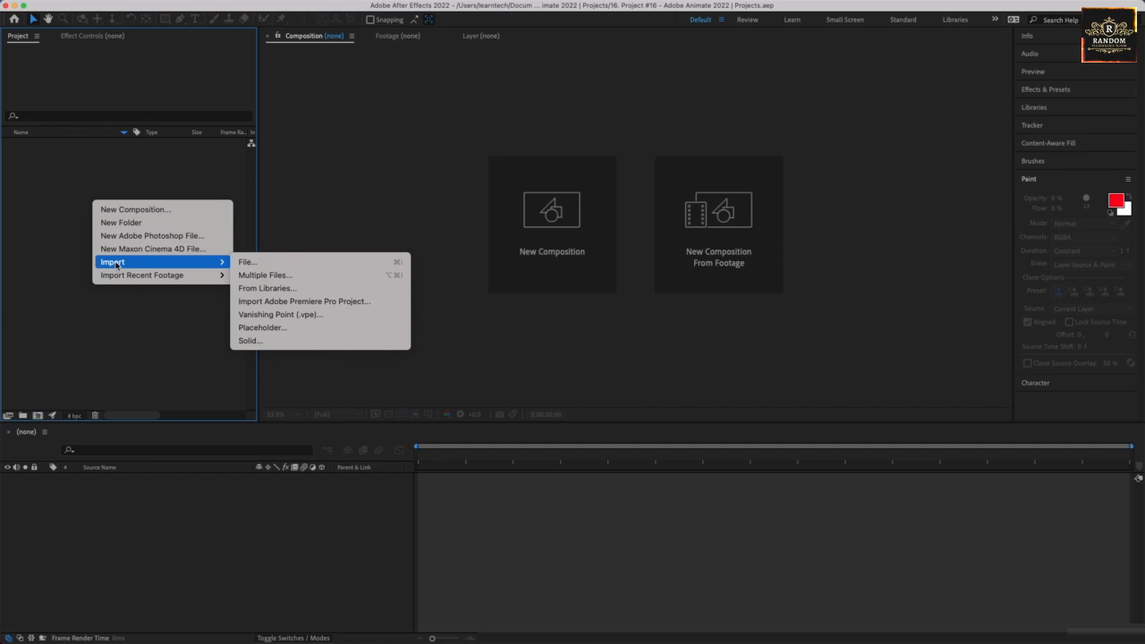
click(246, 263)
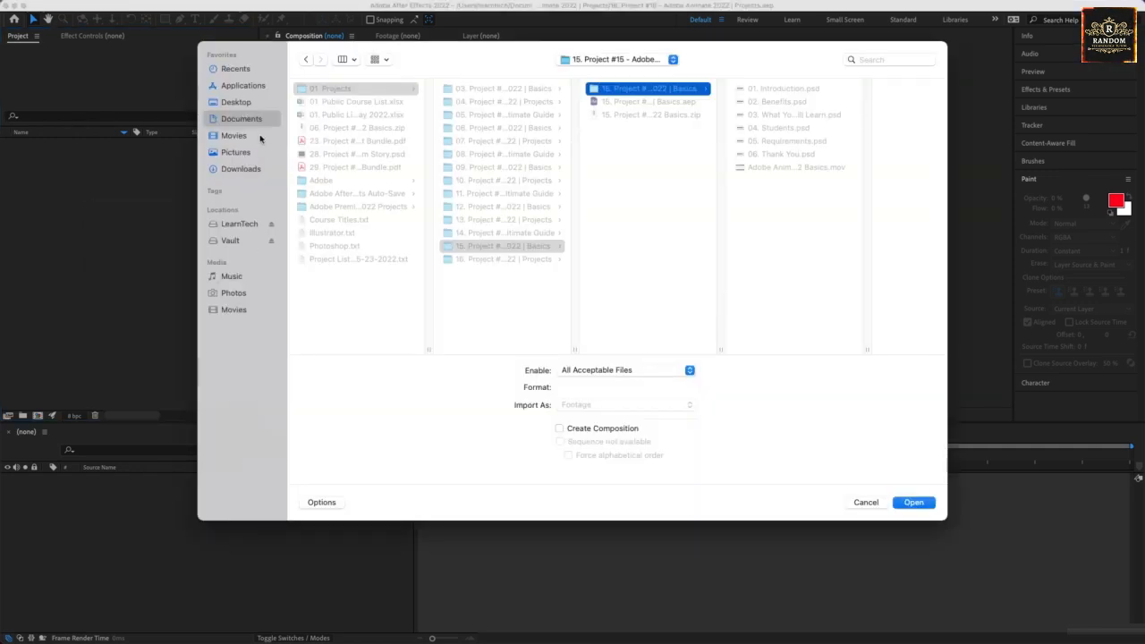
click(501, 261)
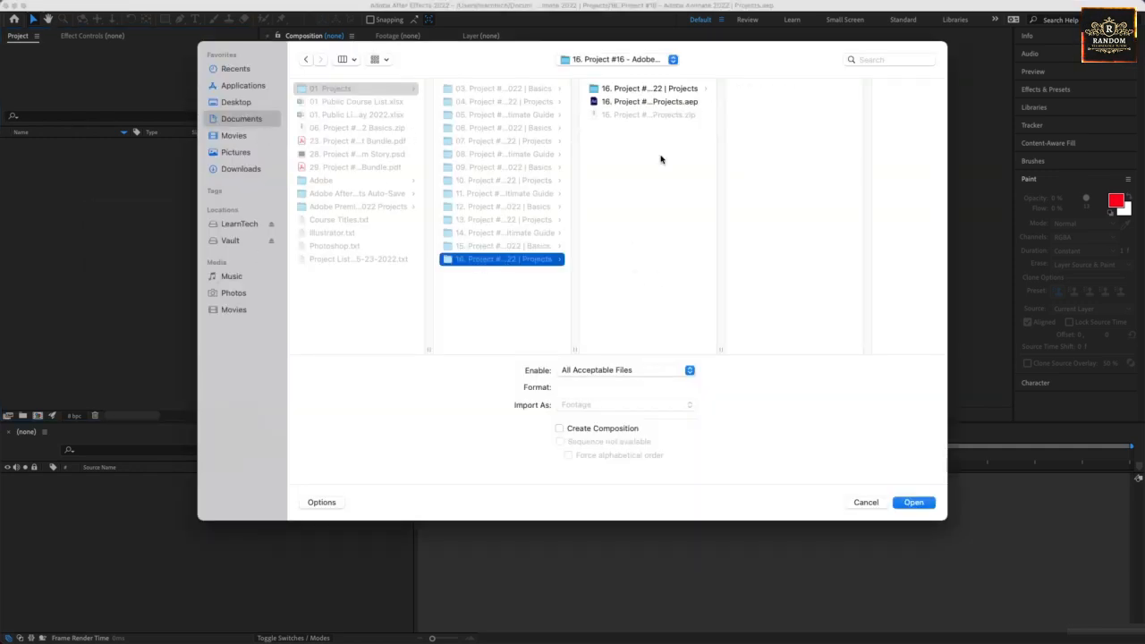
click(648, 91)
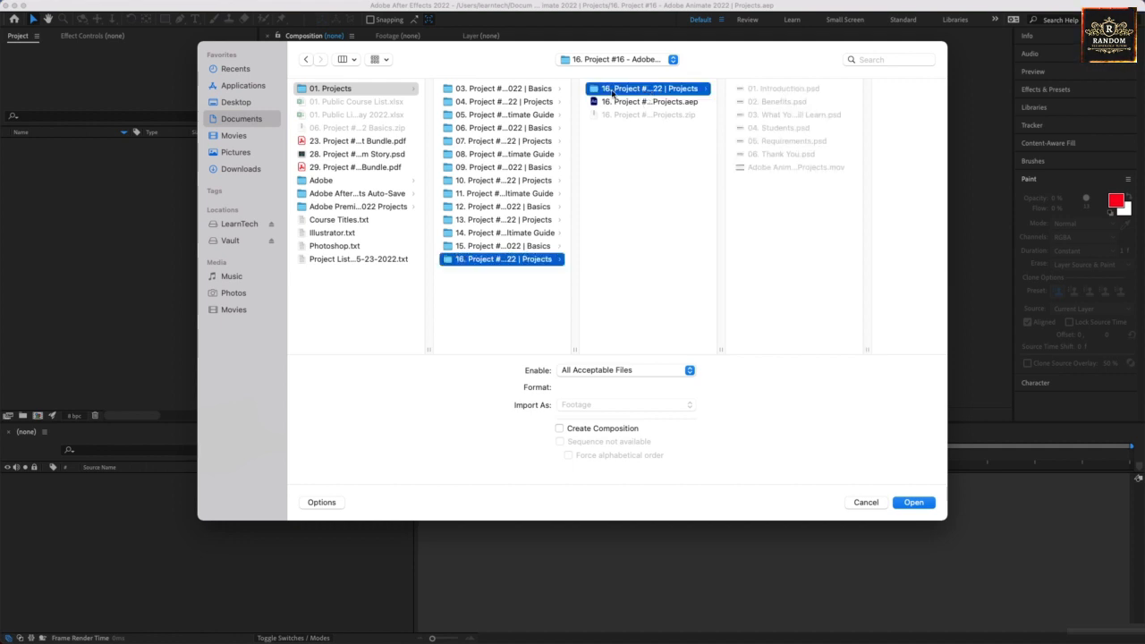
drag(754, 215, 772, 88)
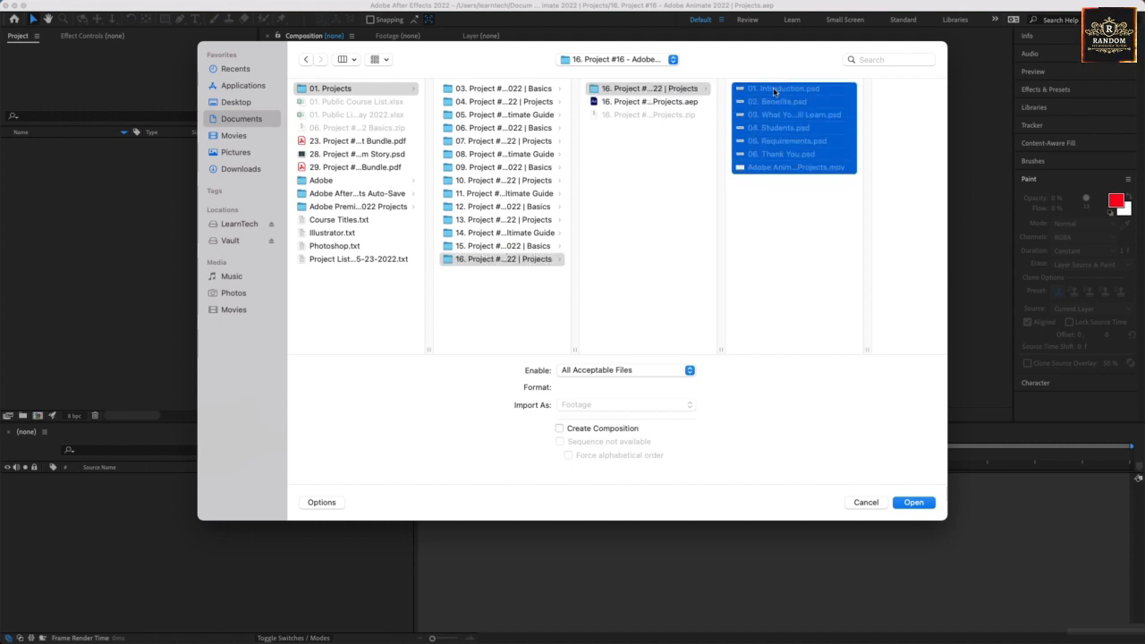
click(914, 507)
click(75, 224)
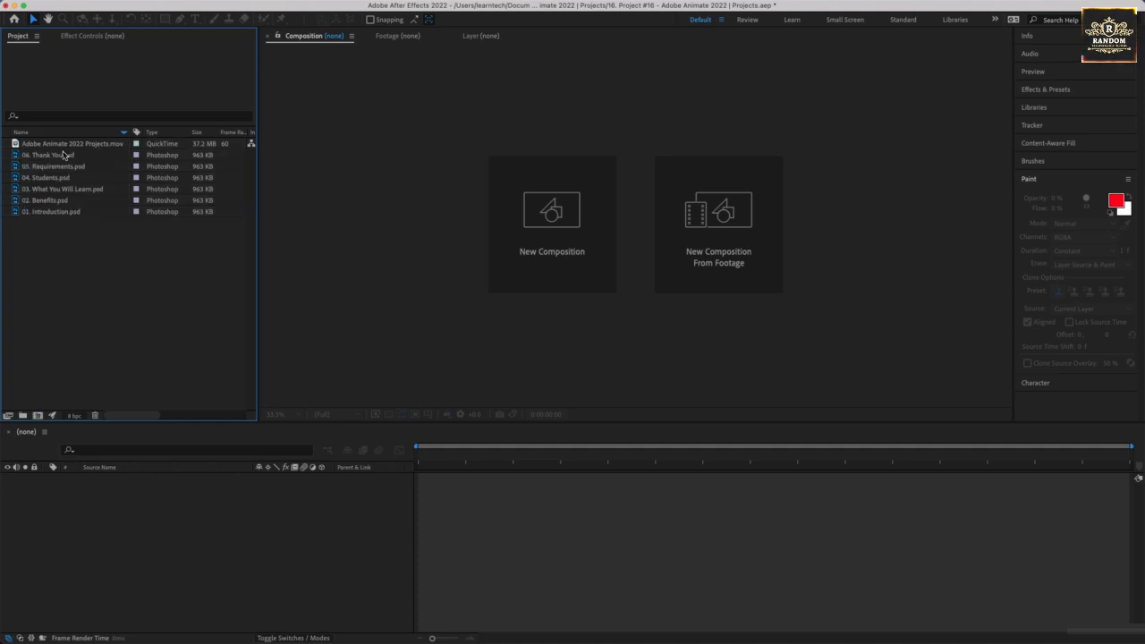
Create a composition from Adobe Animate 2022 Projects.mov and scrub through its video to about 30 seconds.
drag(68, 146, 125, 505)
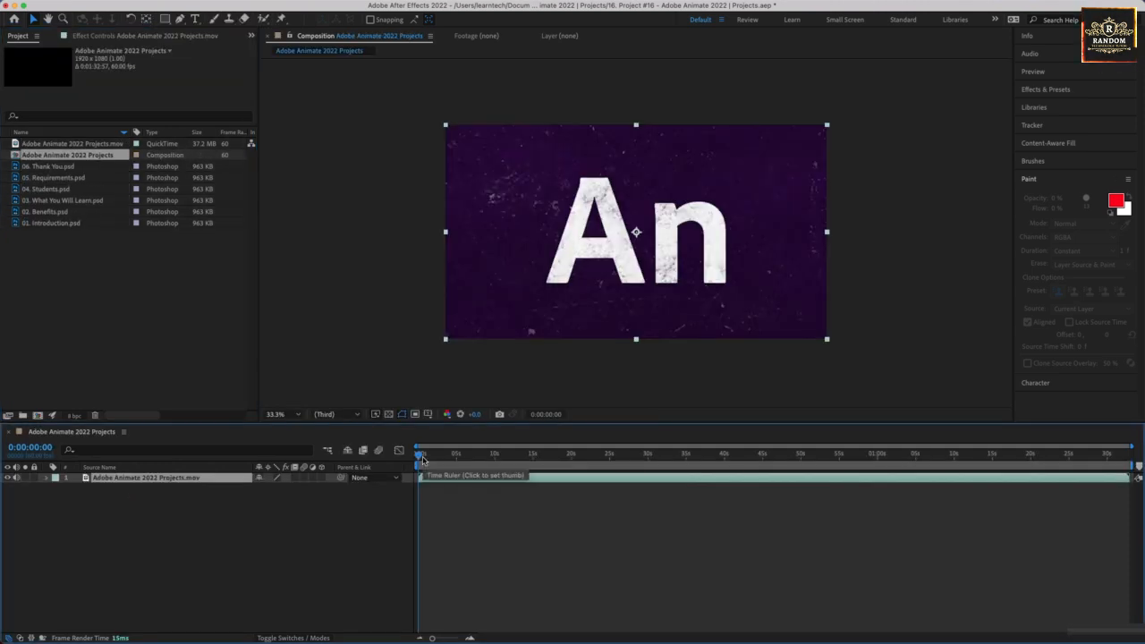
key(XF86AudioMute)
key(XF86AudioMute)
drag(427, 459, 646, 498)
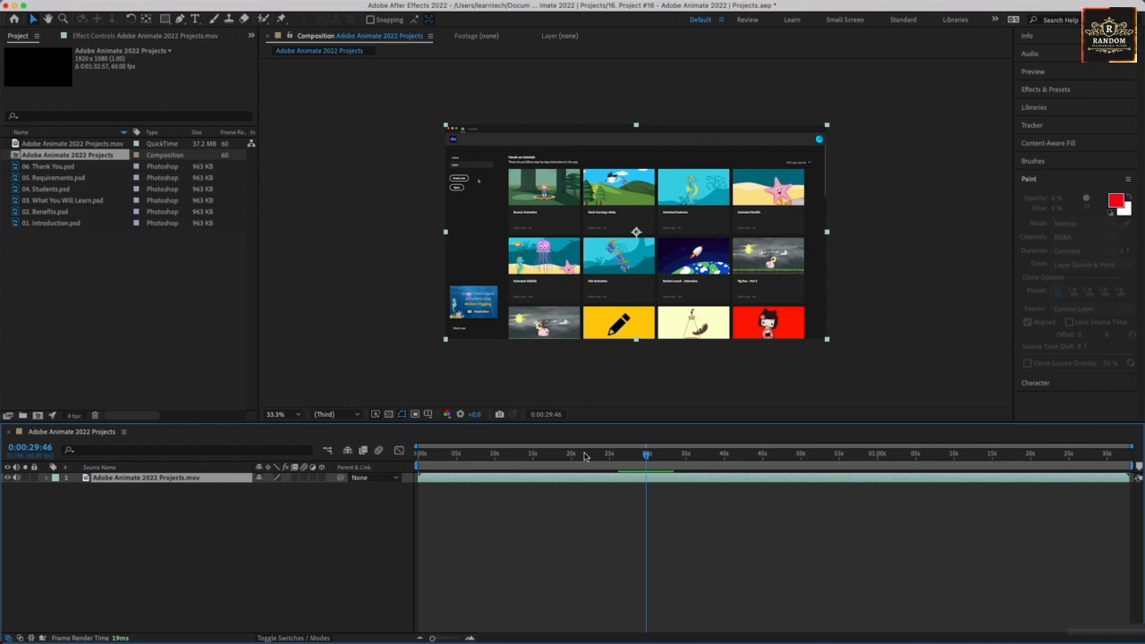
click(504, 564)
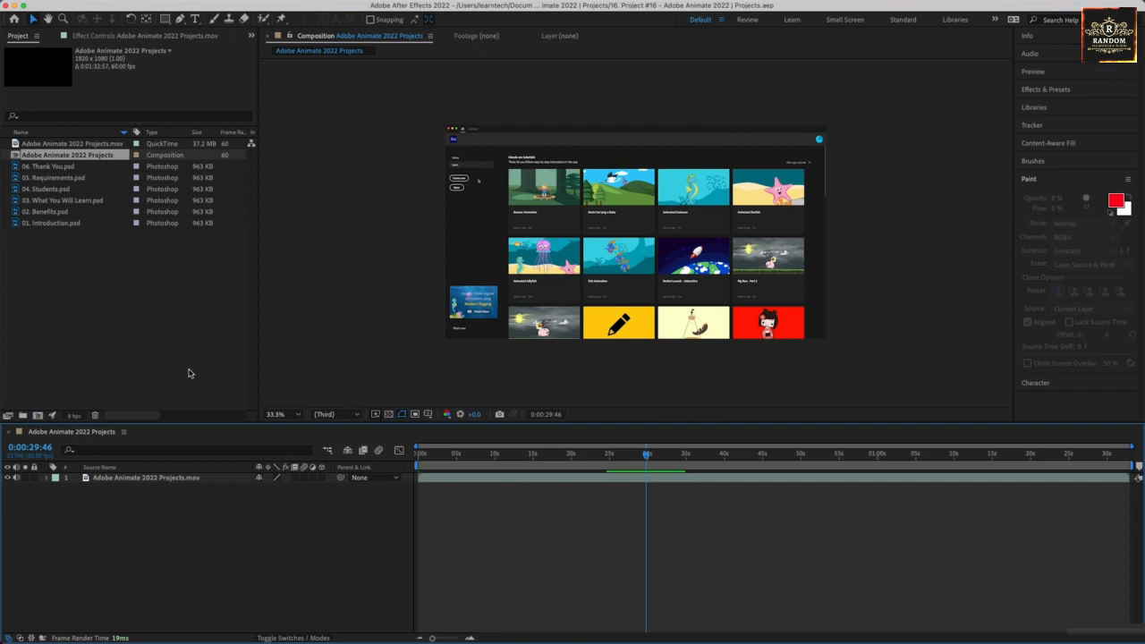
Add 02. Benefits.psd as the top layer of the composition, with the current time at 0:00:09:58.
click(48, 213)
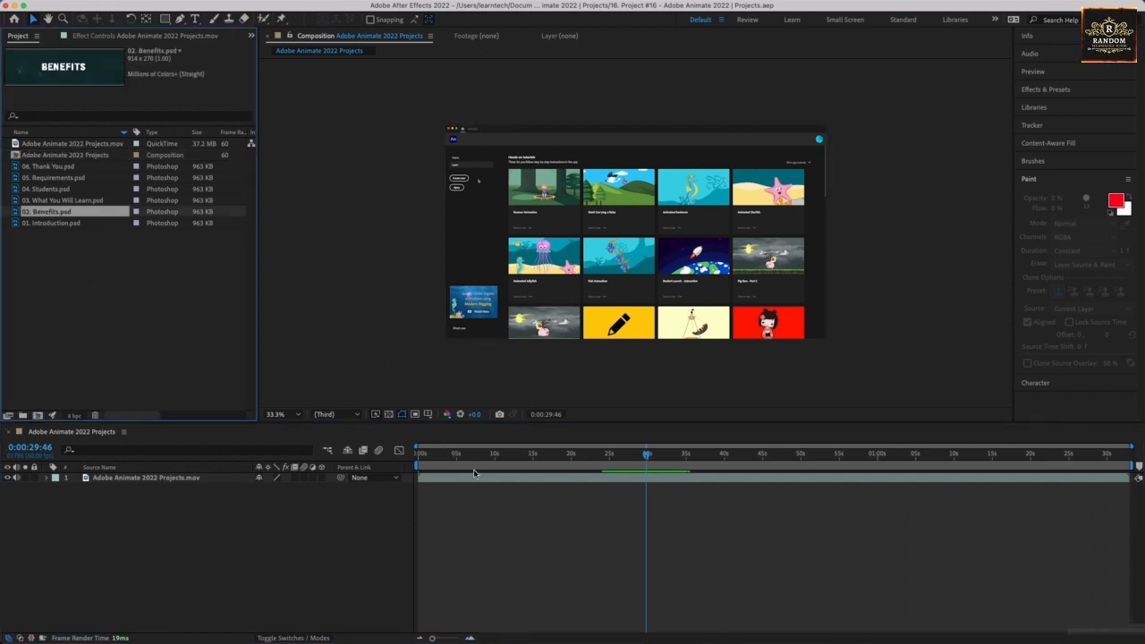
mouse_move(453, 455)
mouse_down()
mouse_move(425, 455)
mouse_move(464, 457)
mouse_up()
drag(489, 455, 494, 455)
drag(55, 211, 112, 479)
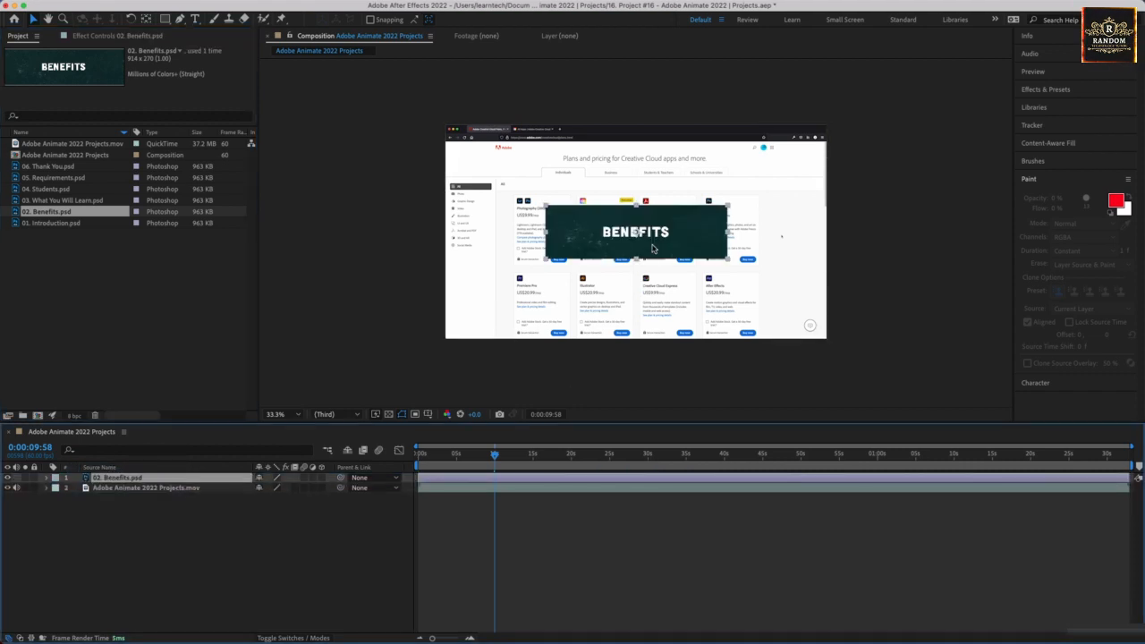
Scale the Benefits title down to about 55% and place it in the video frame's lower-left corner, at about 246, 969.
drag(701, 259, 794, 239)
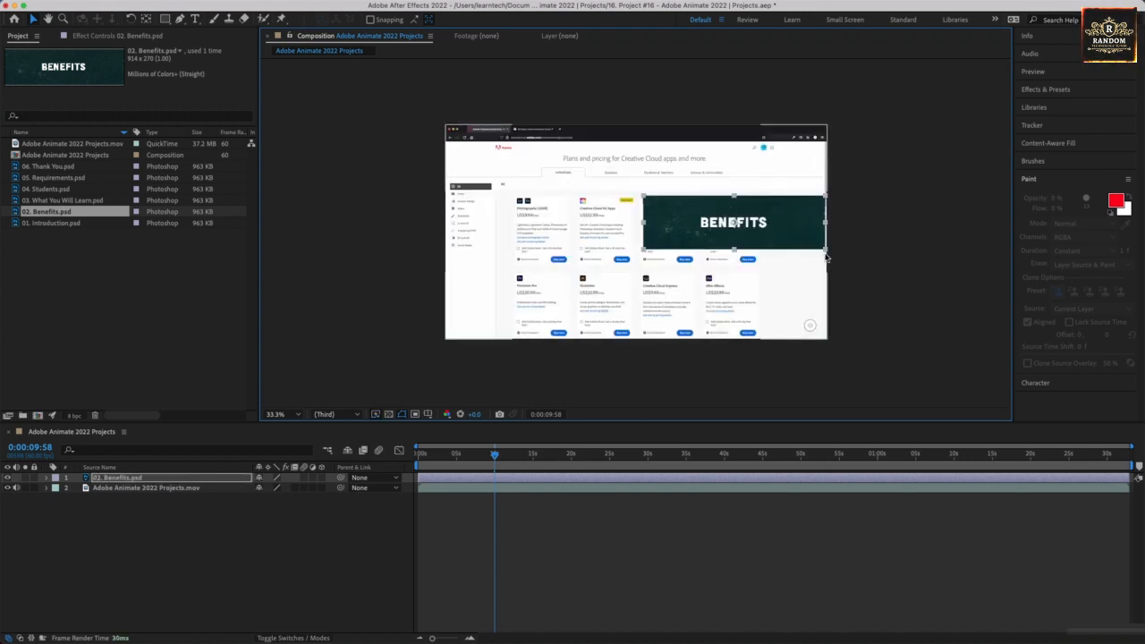
click(825, 251)
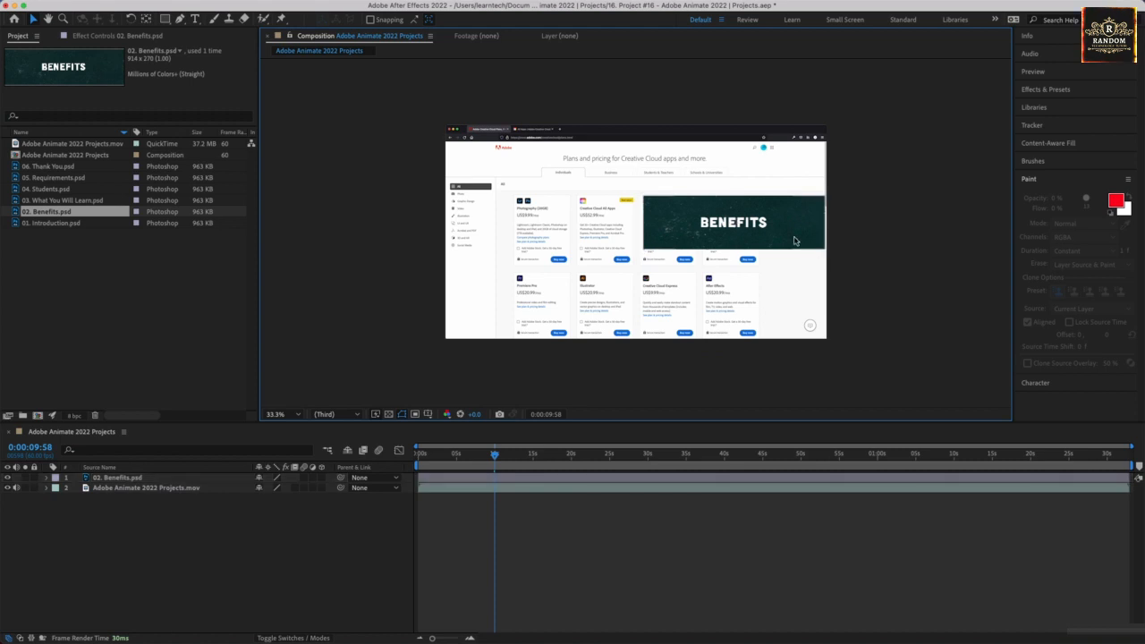
click(794, 239)
drag(824, 251, 536, 332)
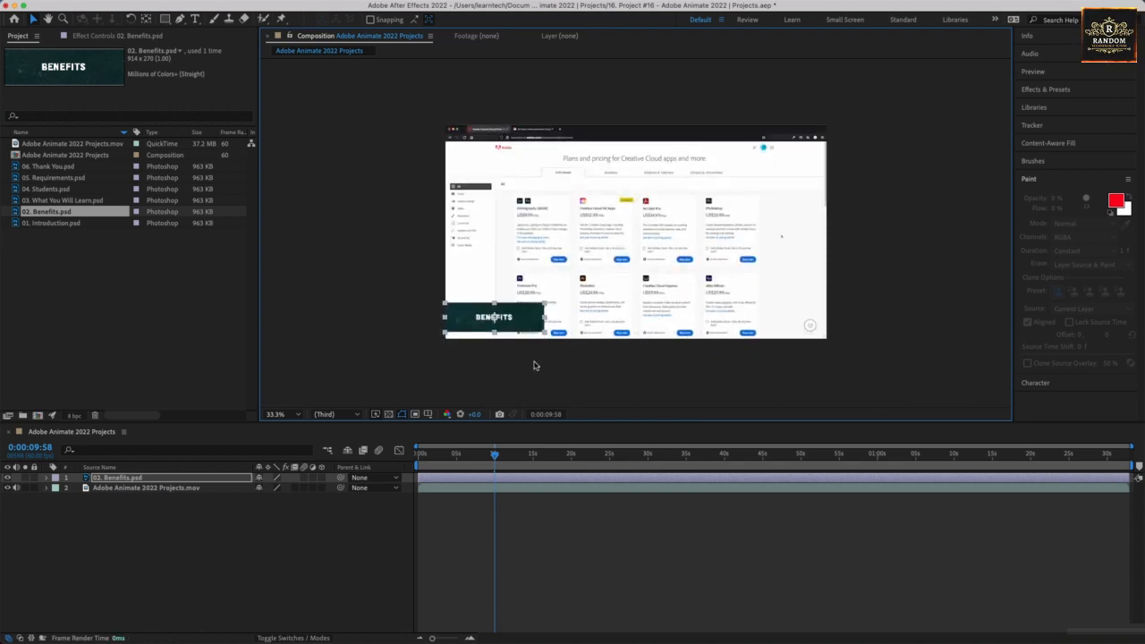
click(533, 365)
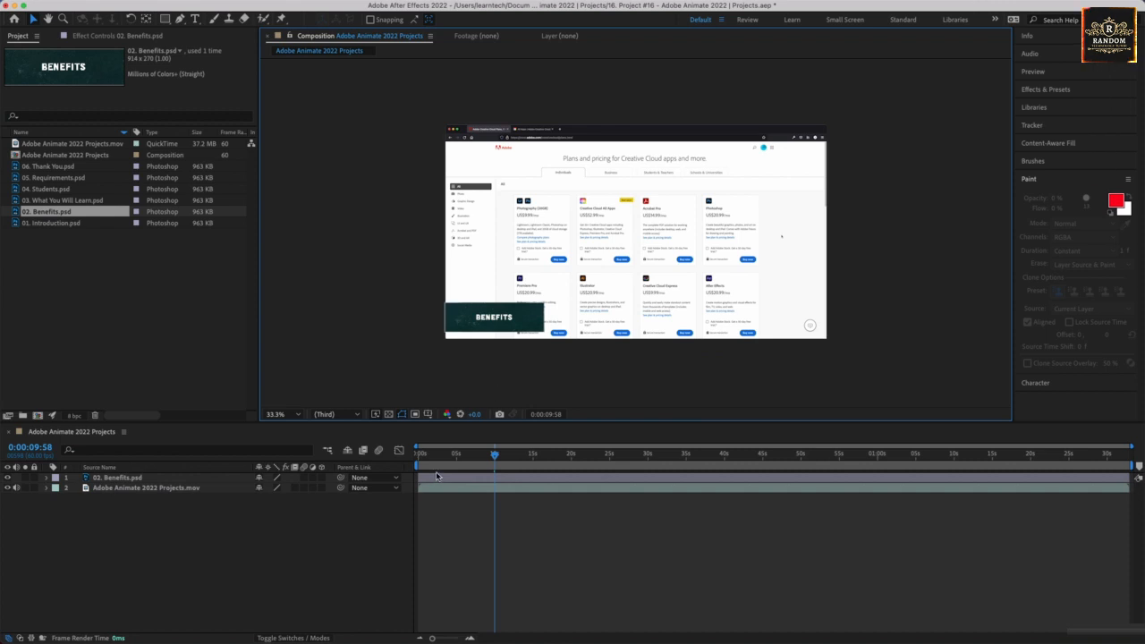
Trim the Benefits layer to run from 0:00:09:58 to about 20 seconds.
click(423, 481)
drag(417, 478, 495, 474)
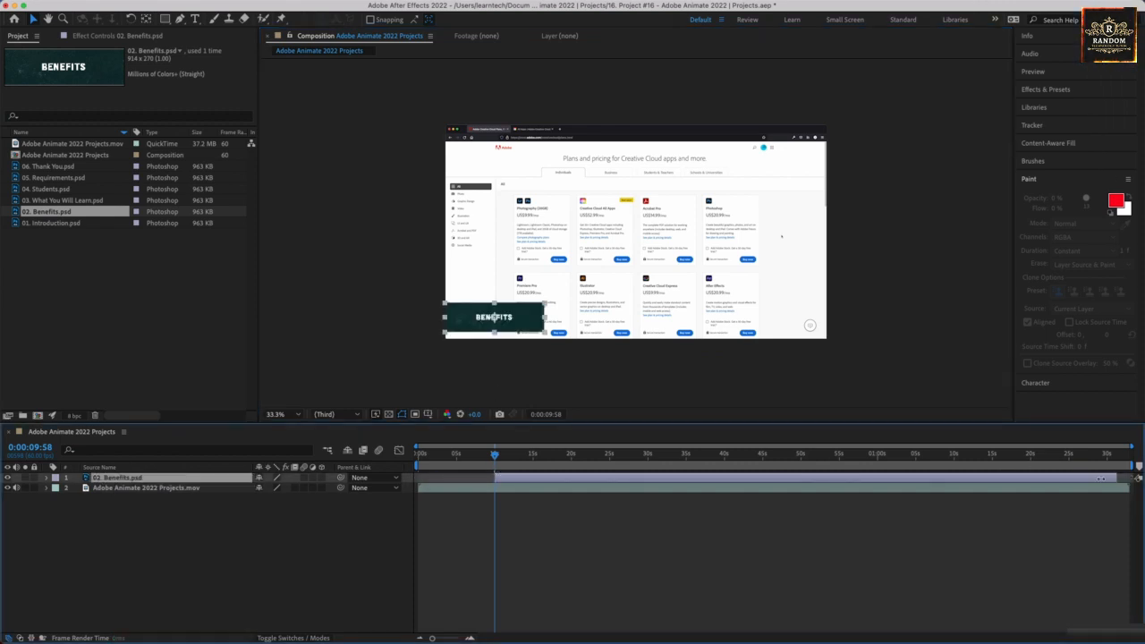
drag(1101, 478, 583, 510)
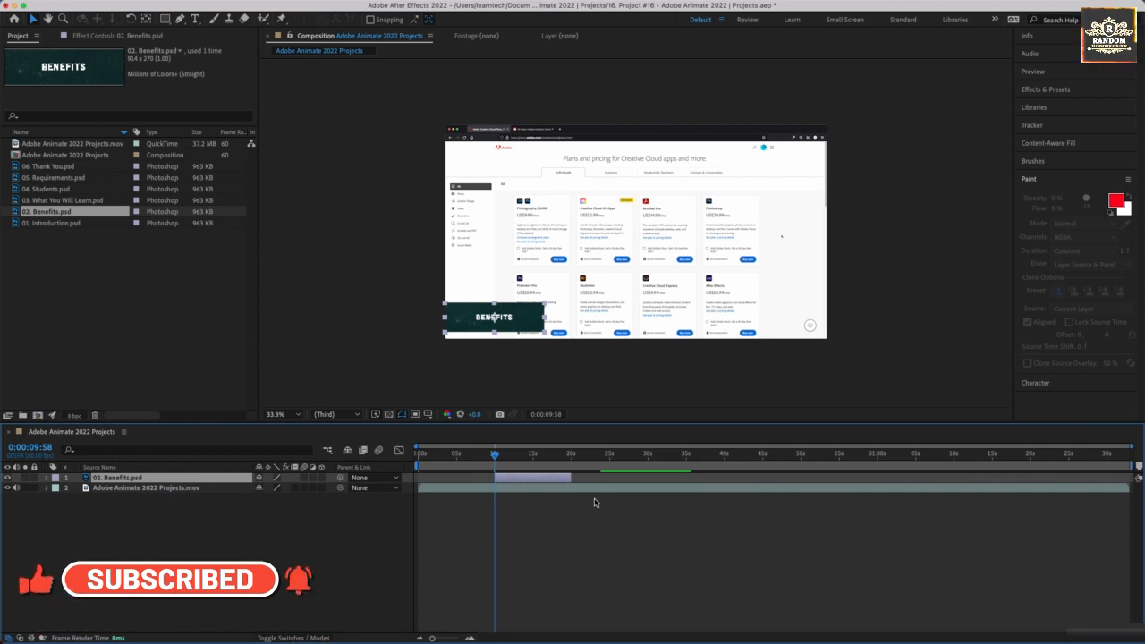
Add 03. What You Will Learn.psd above the Benefits layer and trim it to run from about 20 to 30 seconds.
click(43, 202)
drag(43, 208, 501, 512)
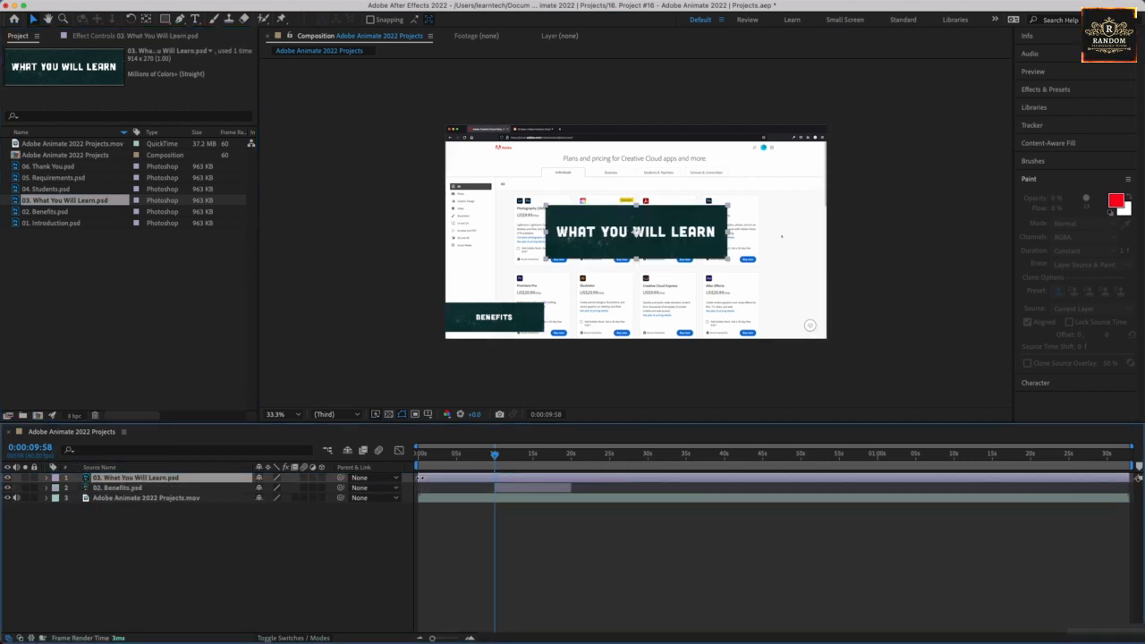
drag(420, 478, 567, 477)
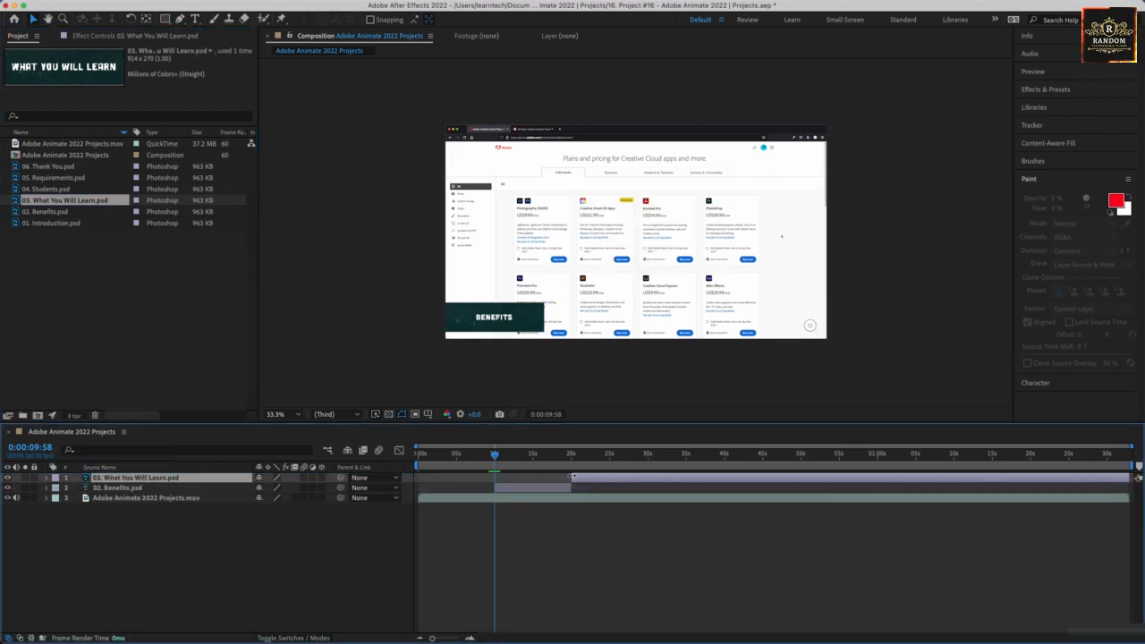
drag(1128, 478, 652, 478)
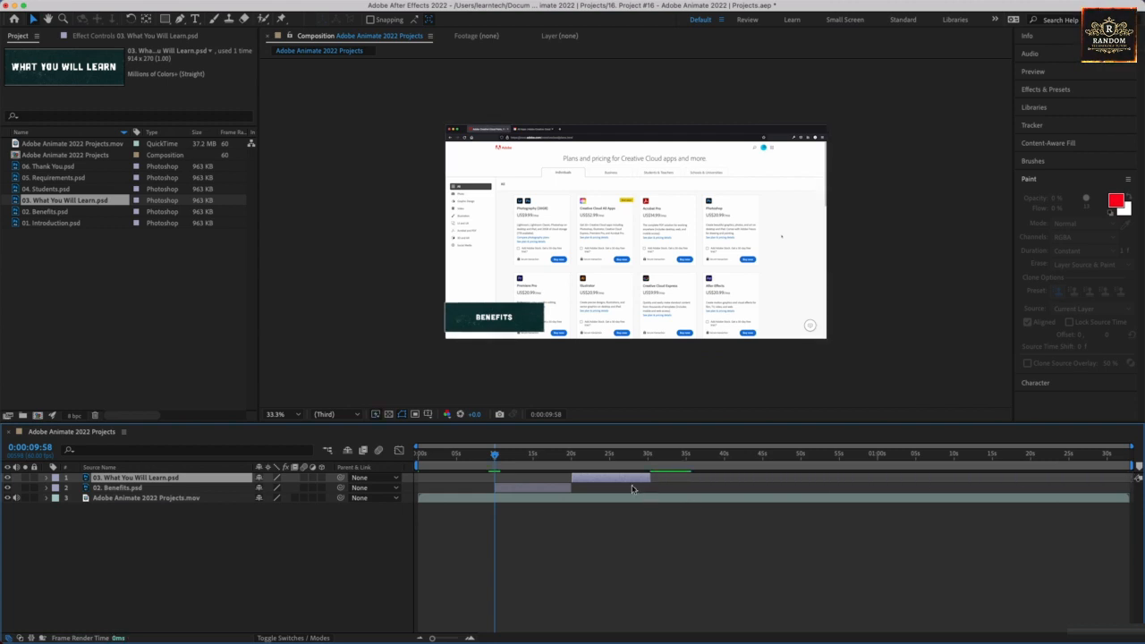
At 0:00:21:12, scale the What You Will Learn title down and place it in the video frame's lower-left corner.
click(582, 465)
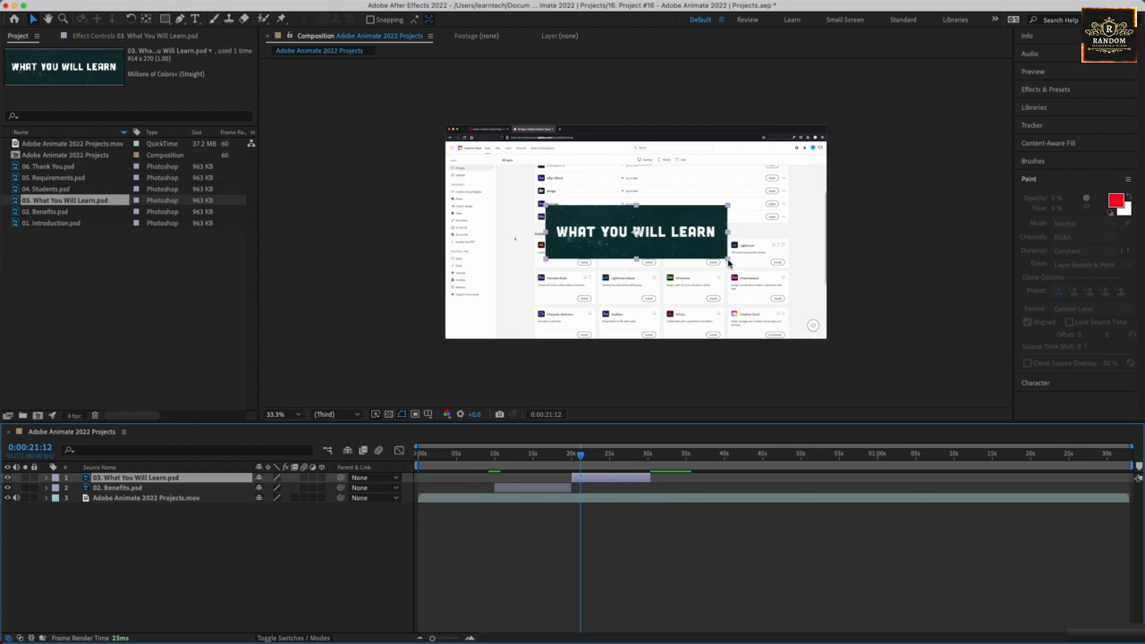
drag(728, 268, 515, 321)
click(634, 542)
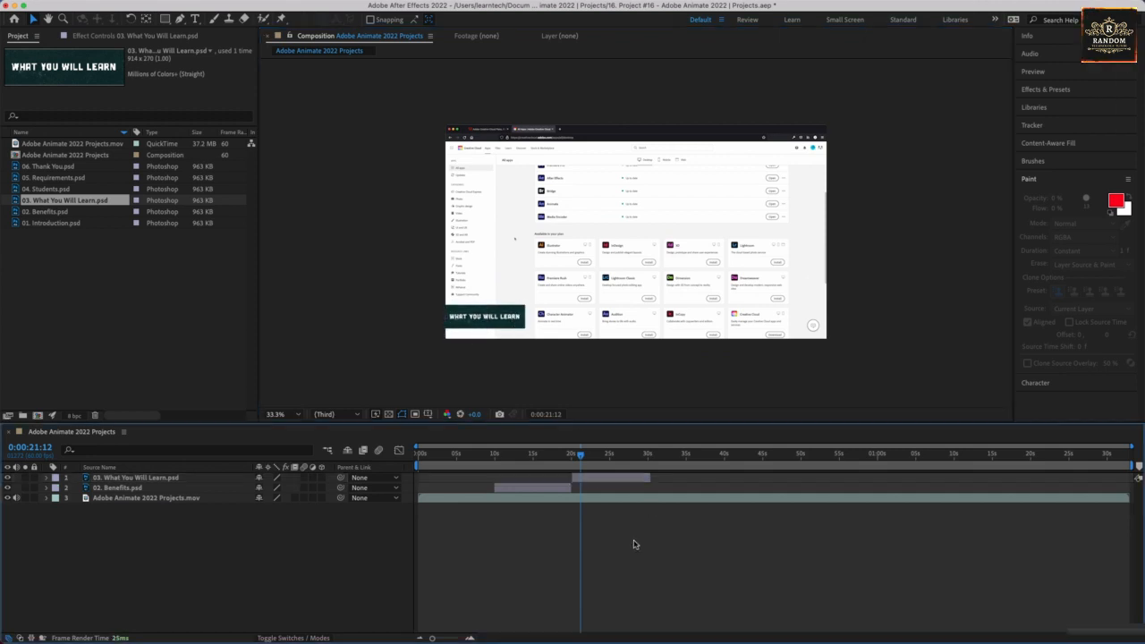
Shift the What You Will Learn layer earlier to start at about 19 seconds, overlapping Benefits, and return to the composition view.
drag(580, 457, 588, 481)
click(593, 481)
double_click(589, 481)
key(i)
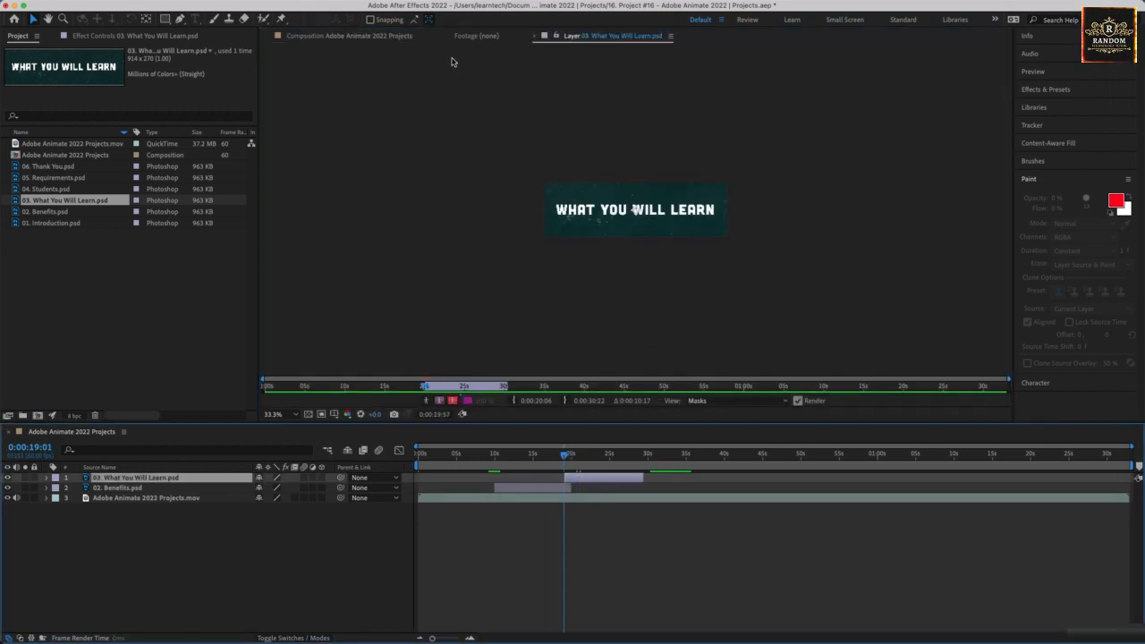
click(380, 35)
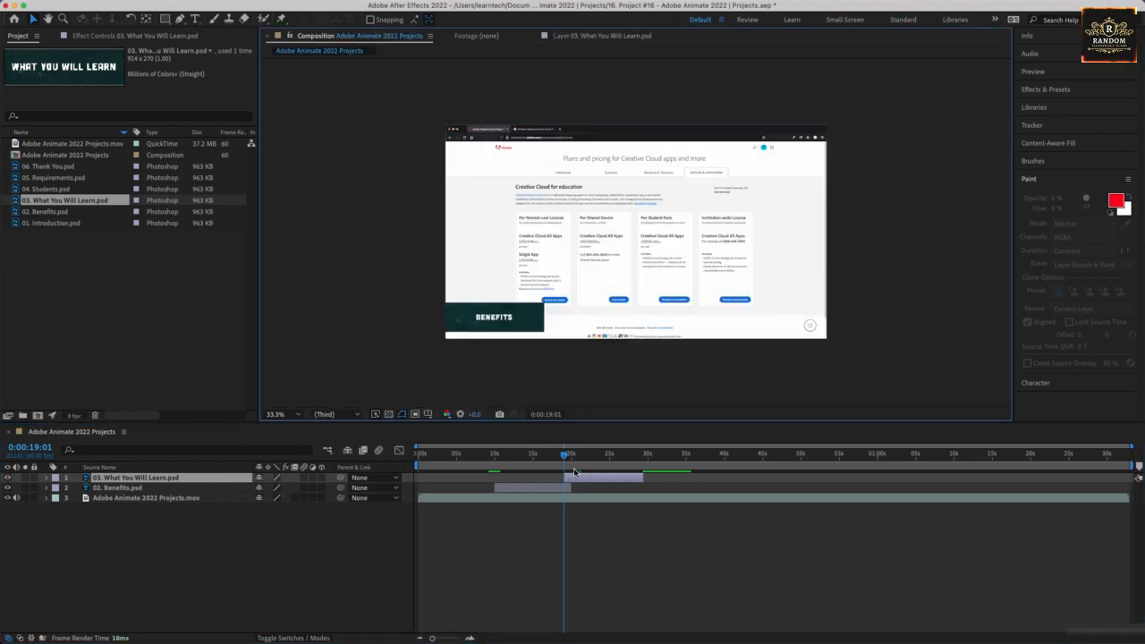
At 0:00:19:29, enlarge the What You Will Learn title to the Benefits title's size and align it exactly over that title.
drag(564, 458, 568, 459)
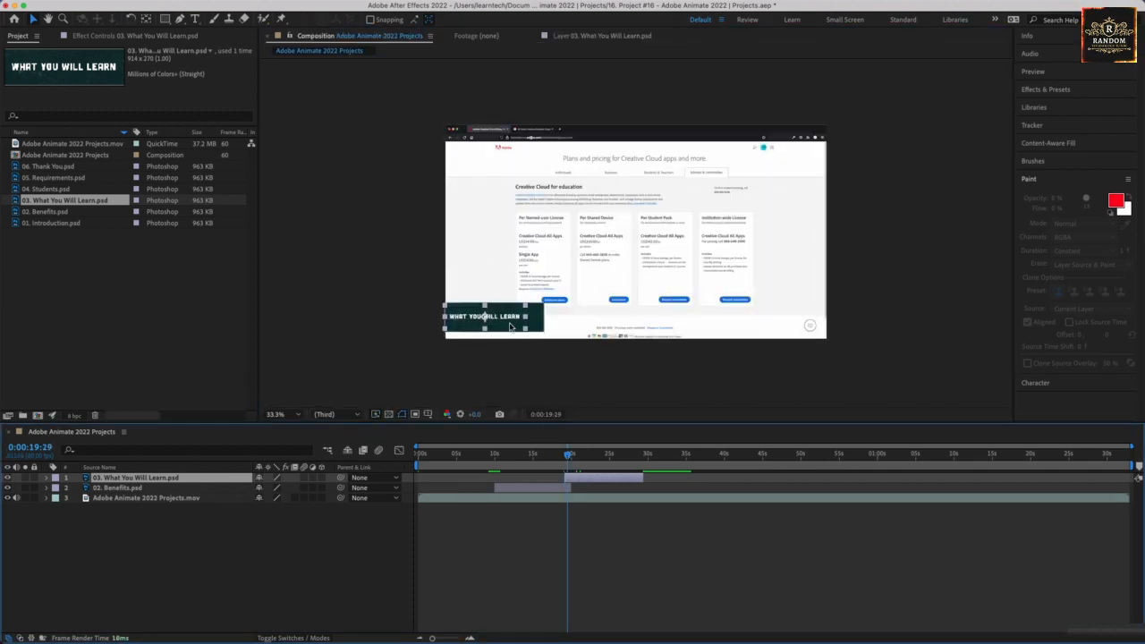
mouse_move(509, 322)
mouse_down()
mouse_move(532, 331)
mouse_move(524, 321)
mouse_up()
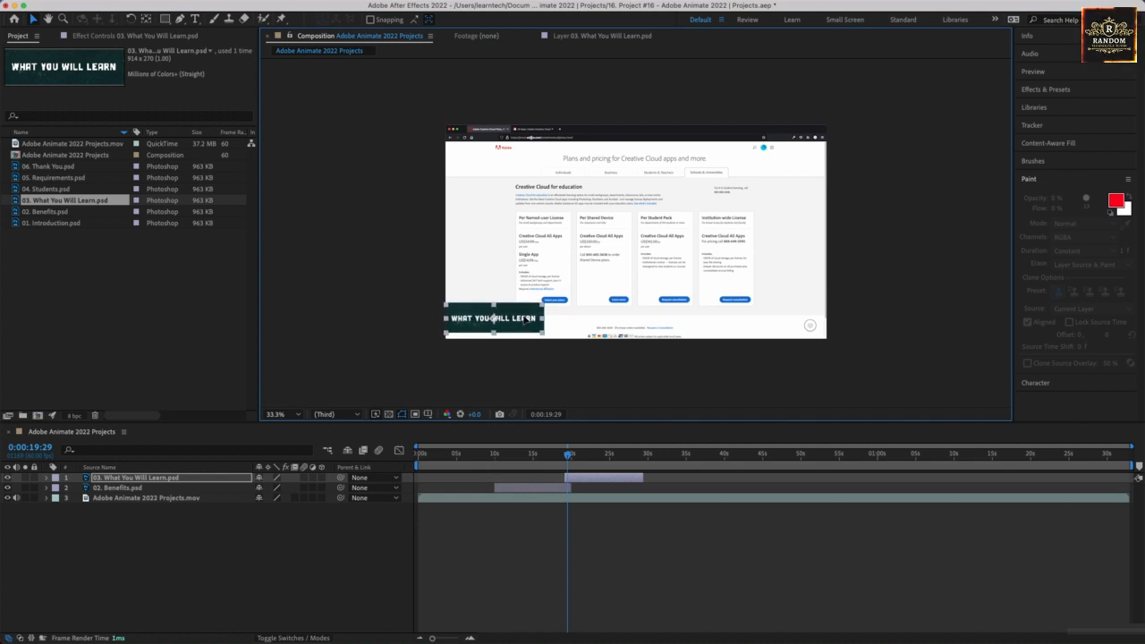
click(385, 308)
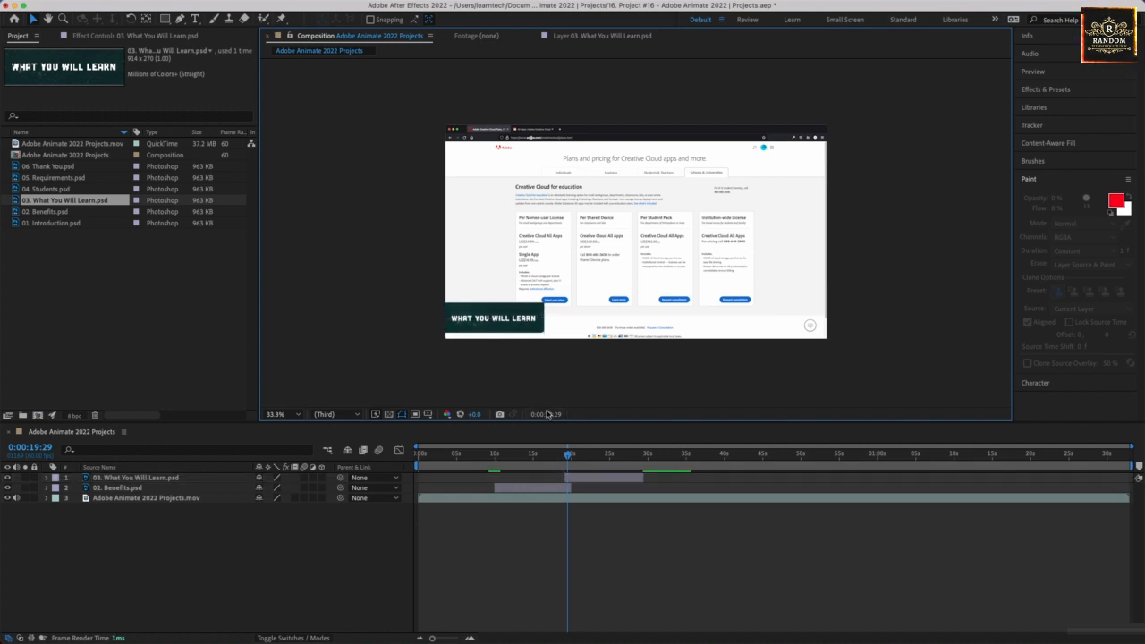
click(528, 324)
drag(527, 324, 530, 322)
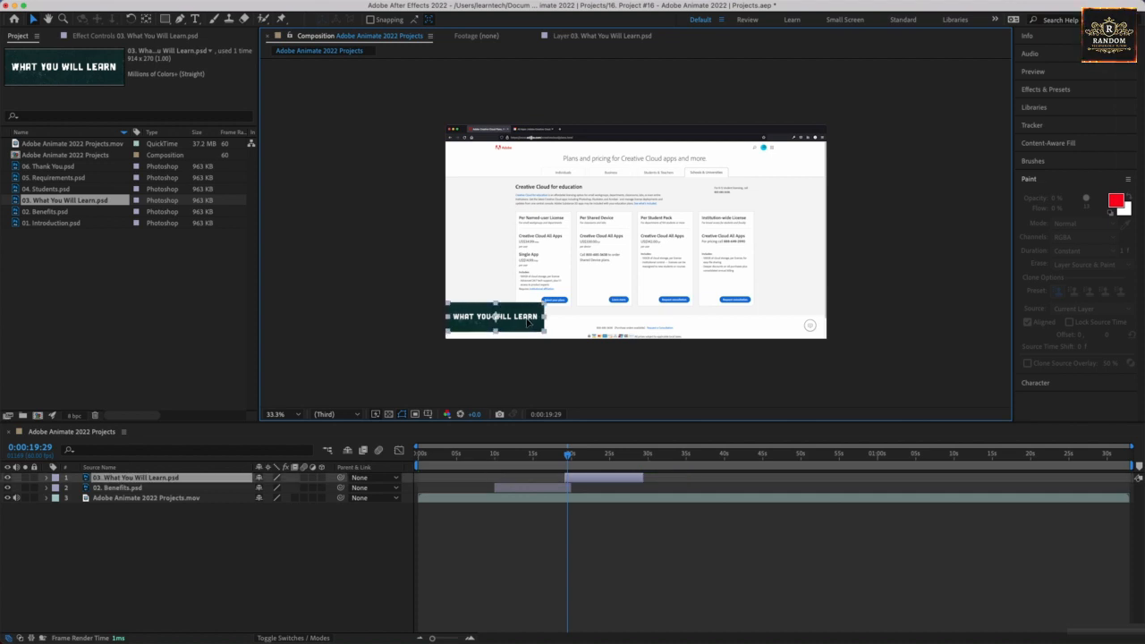
click(407, 381)
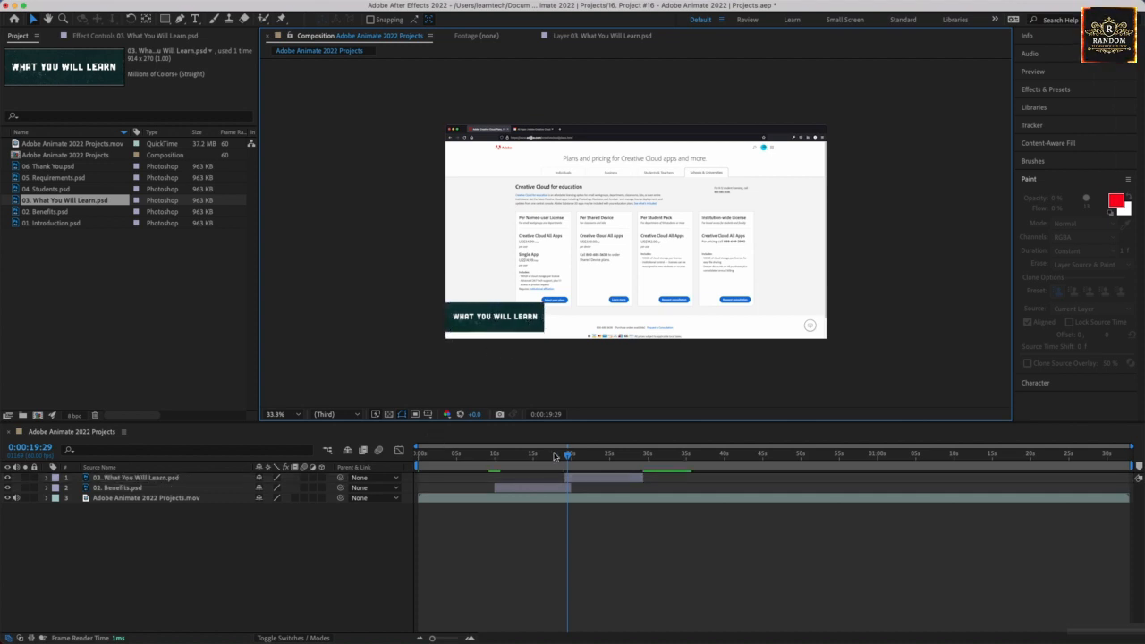
Move the What You Will Learn layer back to start at about 20 seconds, where the Benefits layer ends.
drag(568, 456, 498, 472)
click(599, 480)
Fade the Benefits layer in with Opacity keyframes of 0% at 0:00:09:58 and 100% at 0:00:11:18.
click(202, 487)
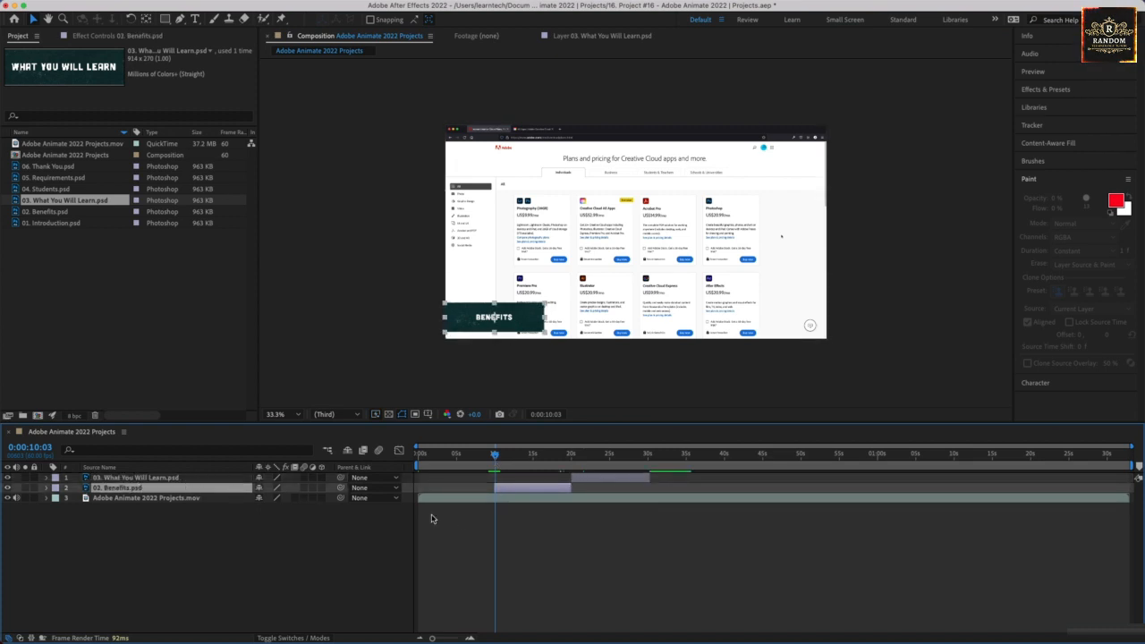
click(496, 456)
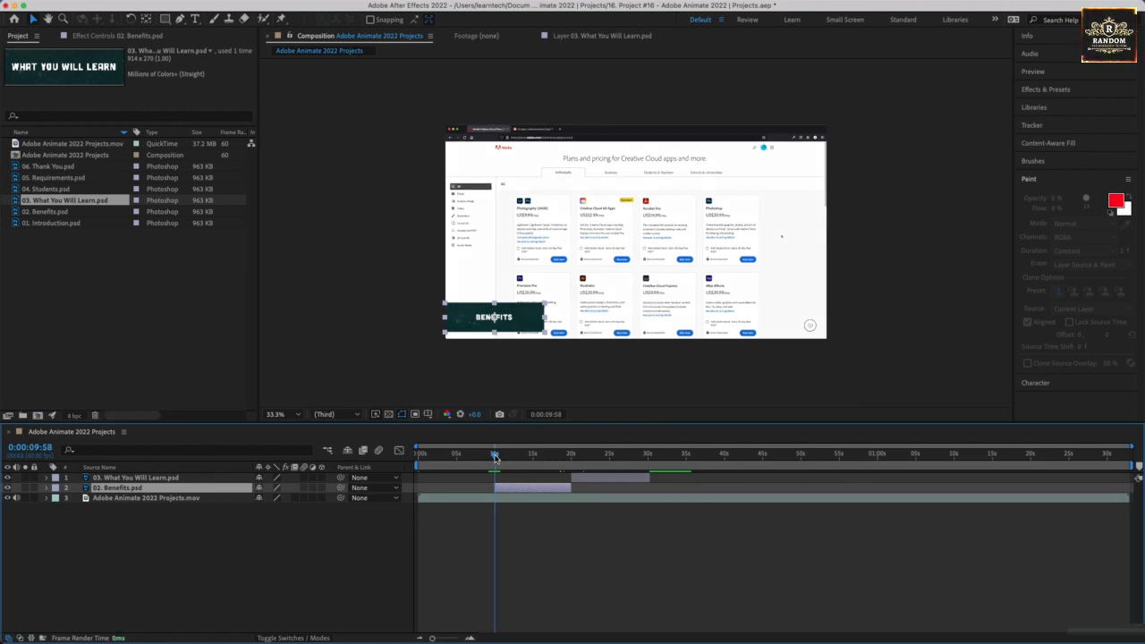
click(46, 488)
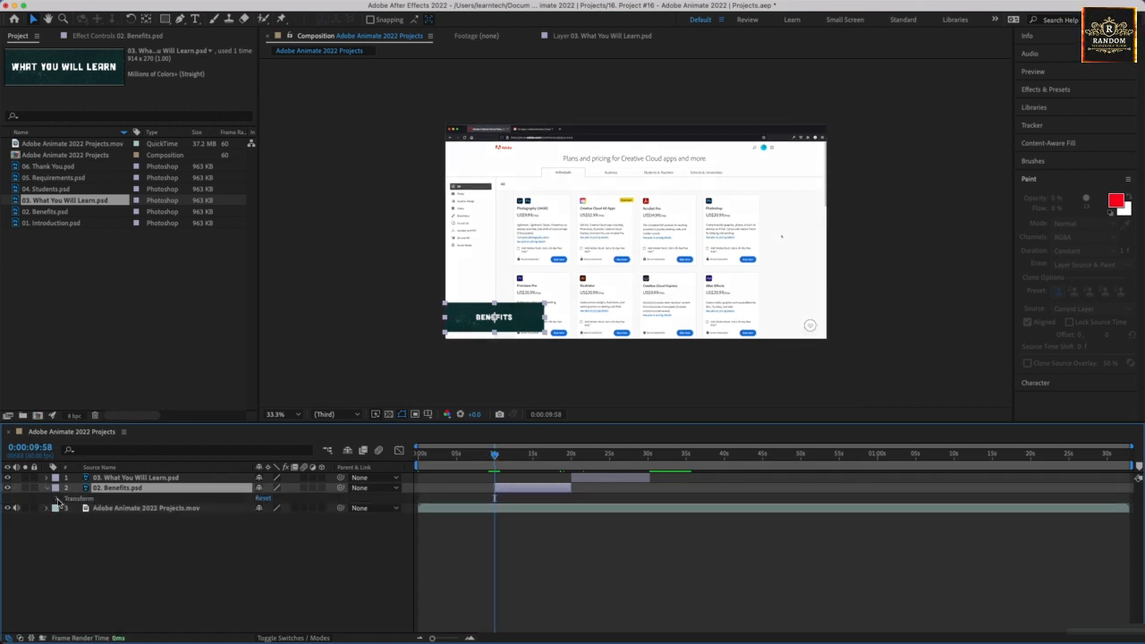
click(58, 499)
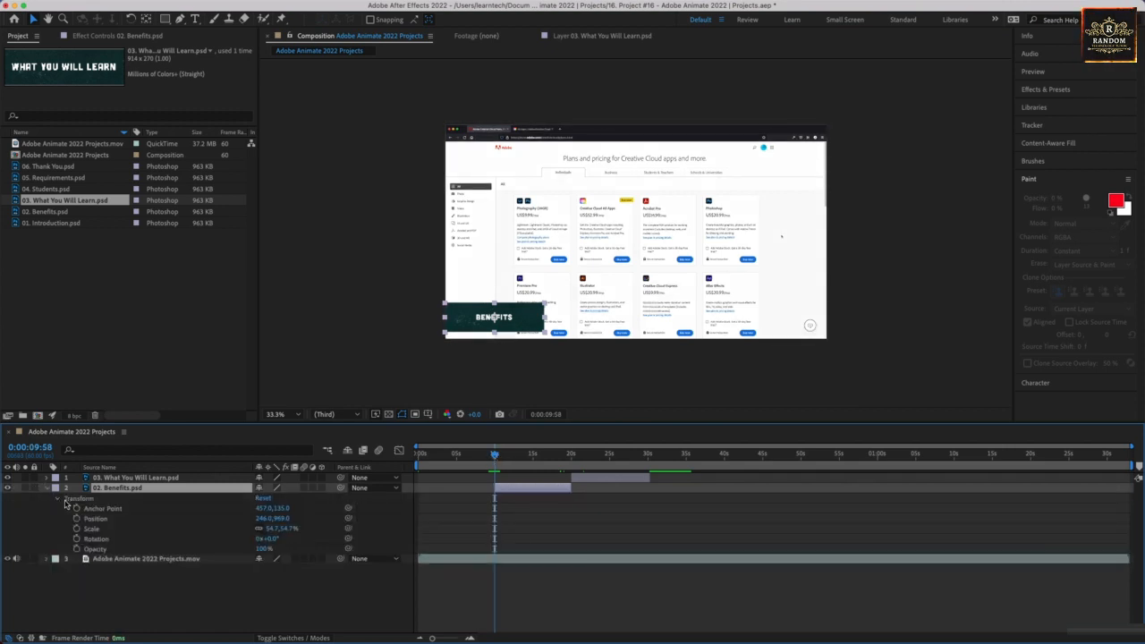
click(76, 548)
drag(261, 549, 152, 550)
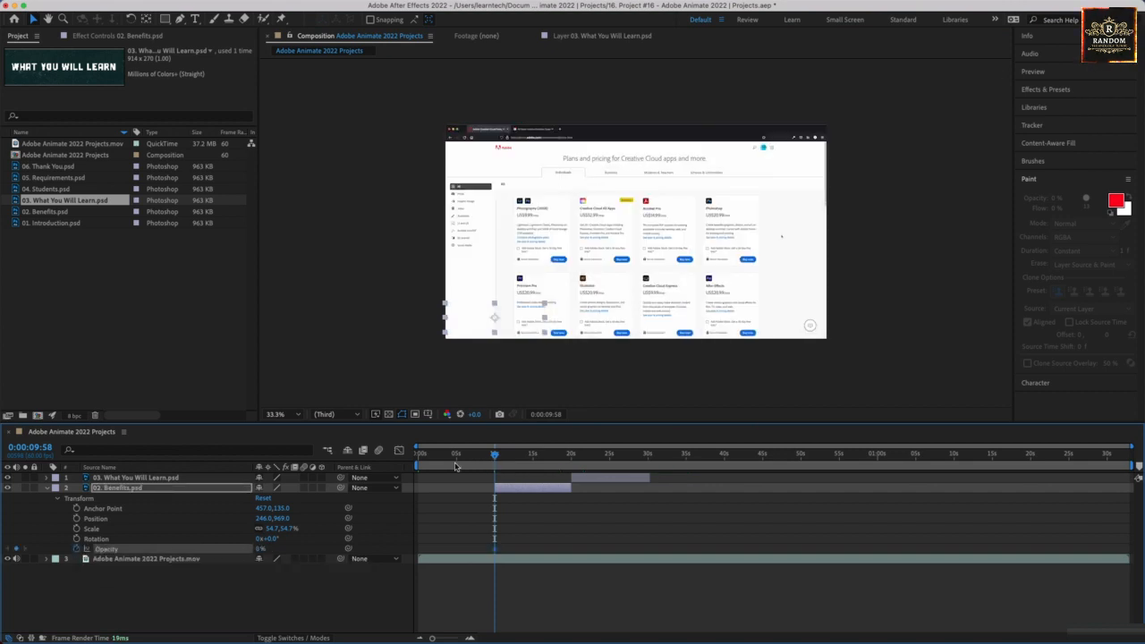
drag(495, 455, 505, 456)
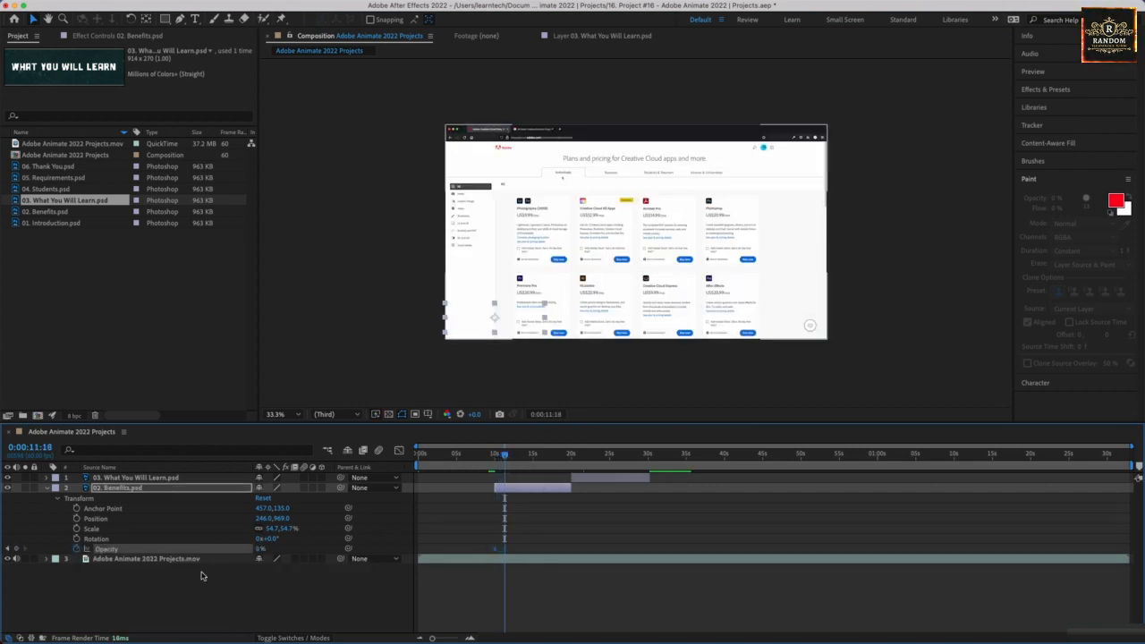
drag(260, 550, 388, 543)
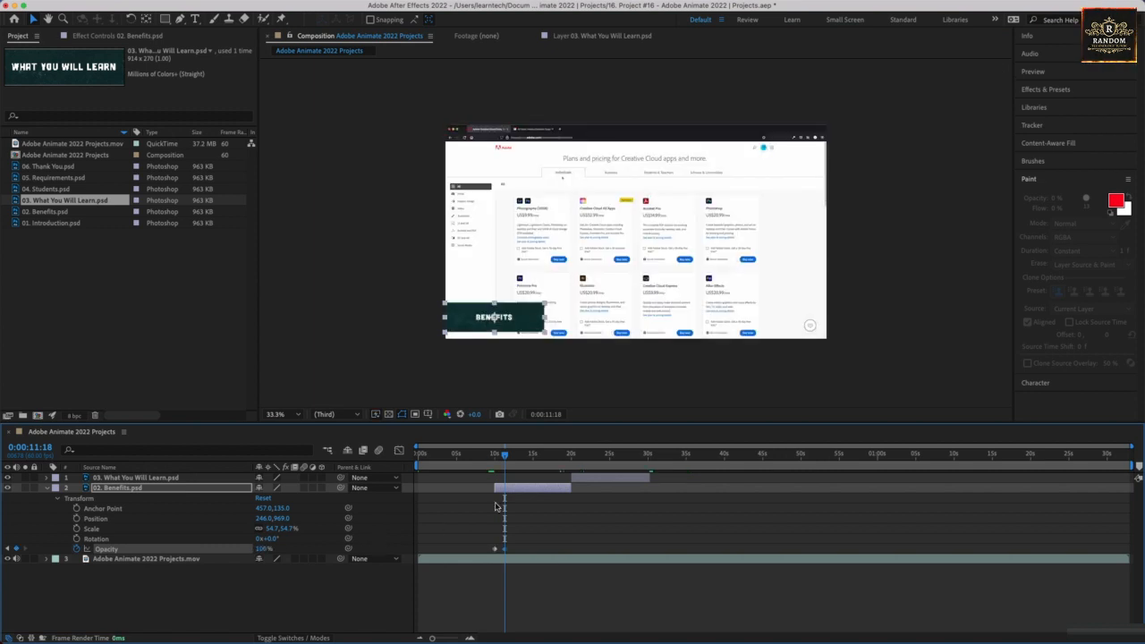
Try fading the Benefits layer out with a 0% Opacity keyframe at 0:00:19:57, preview the animation, and delete that keyframe.
drag(505, 456, 571, 459)
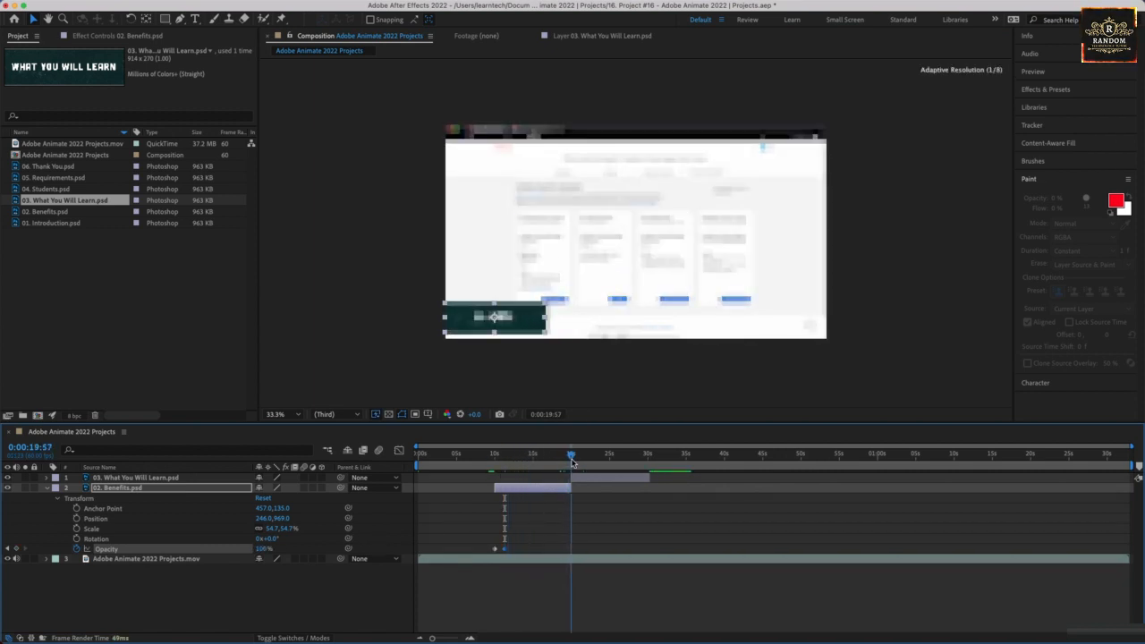
drag(264, 552, 170, 551)
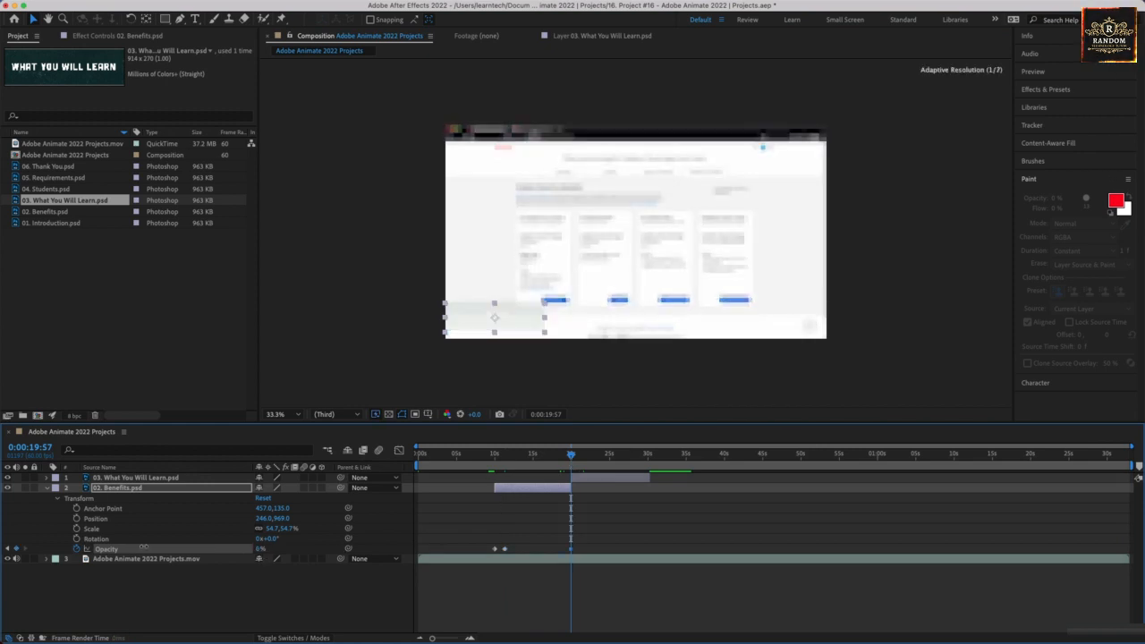
drag(569, 456, 492, 456)
key(space)
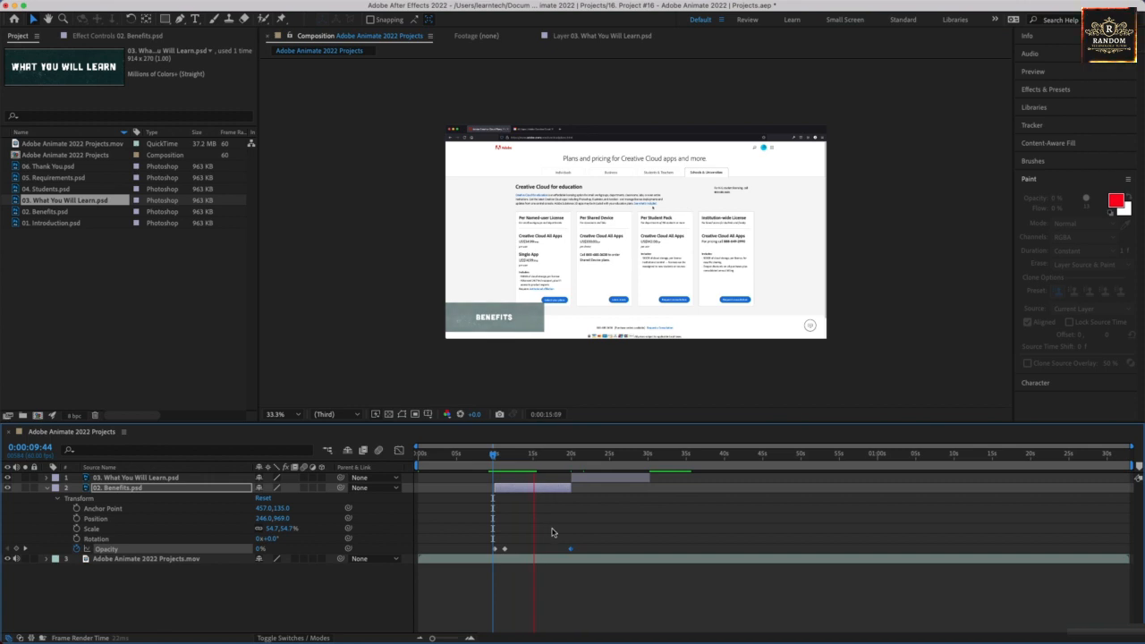
key(space)
key(Delete)
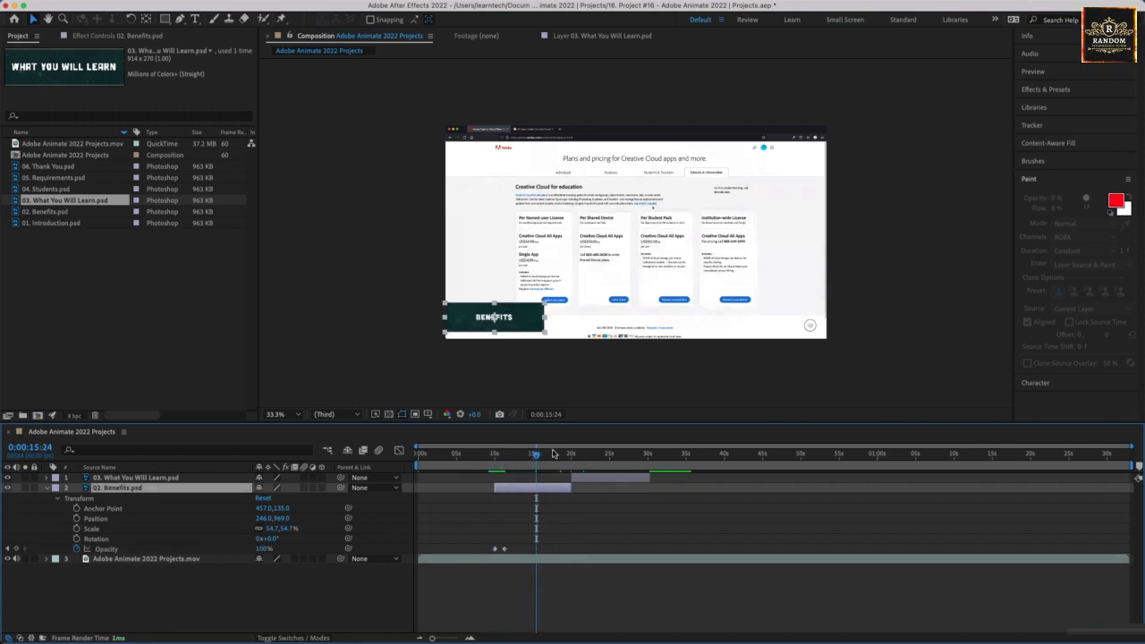
At 0:00:20:15, shift the What You Will Learn title sideways to sit flush with the video frame's left edge.
drag(535, 457, 572, 458)
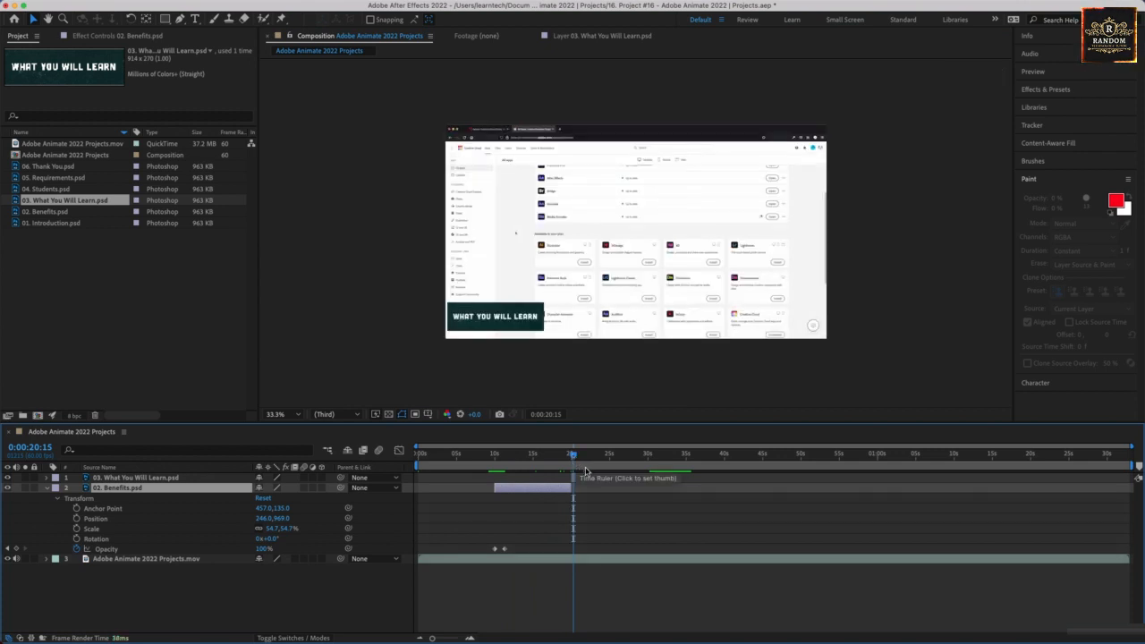
click(586, 479)
drag(514, 325, 500, 325)
click(401, 347)
click(491, 328)
click(395, 338)
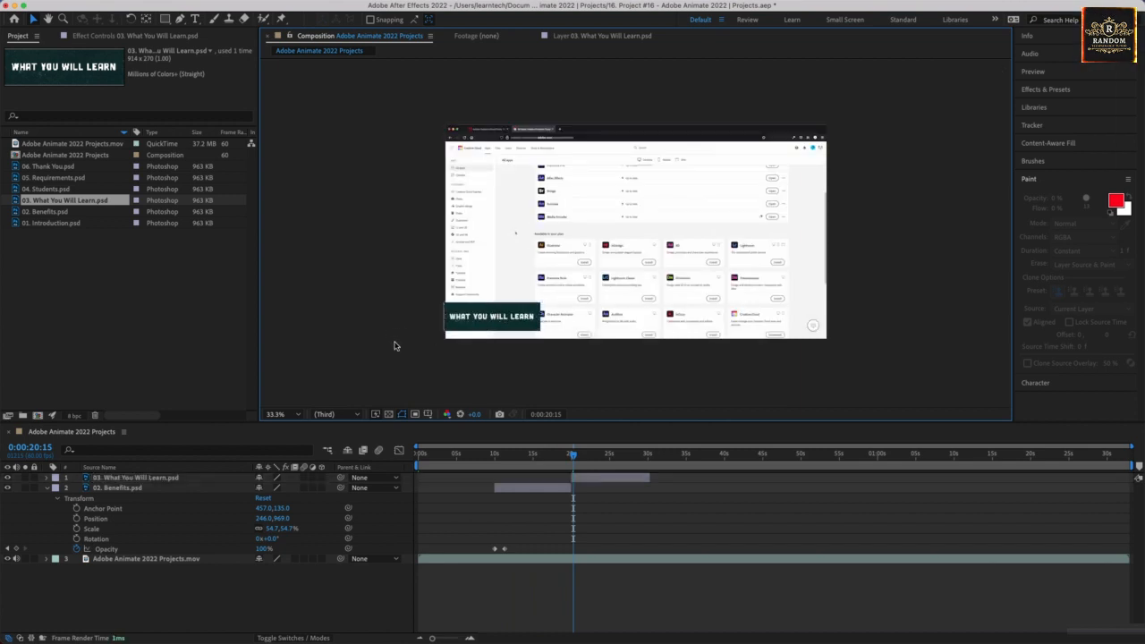
Add 04. Students.psd as the top layer, scaled down in the video frame's lower-left corner, and trim it to about 30 to 40 seconds.
drag(572, 458, 643, 458)
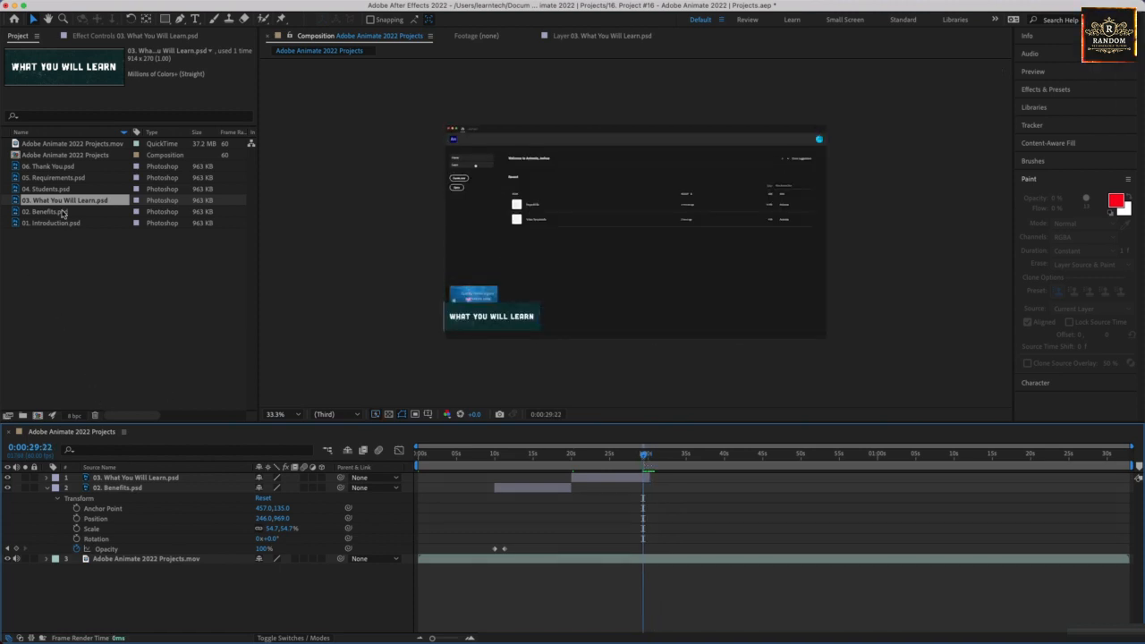
drag(61, 190, 97, 480)
drag(589, 245, 488, 344)
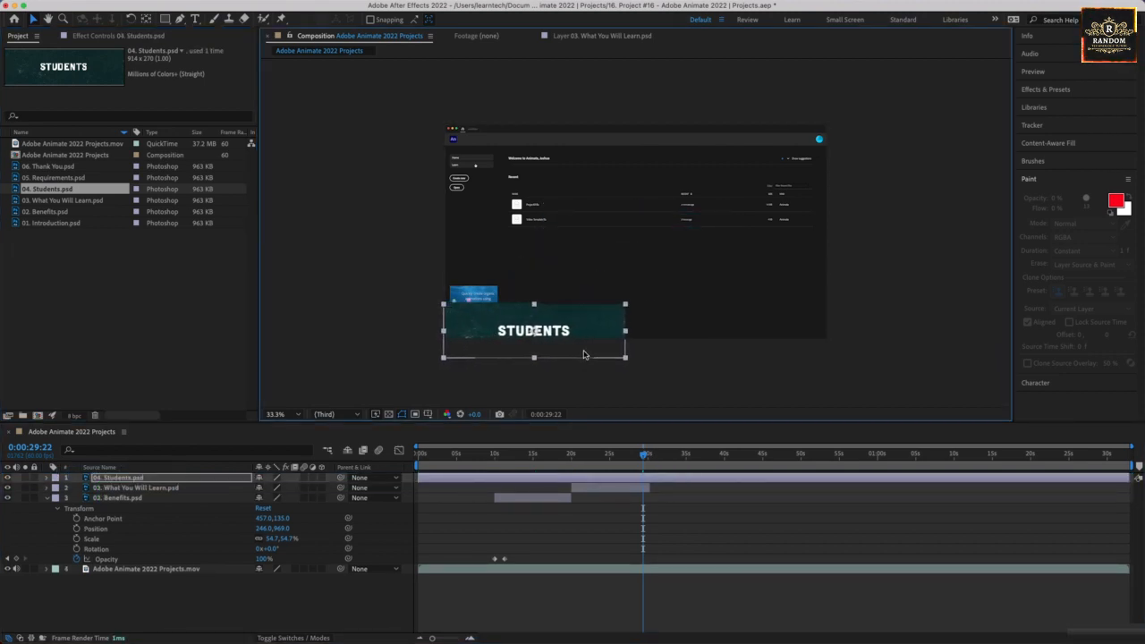
drag(625, 361, 526, 314)
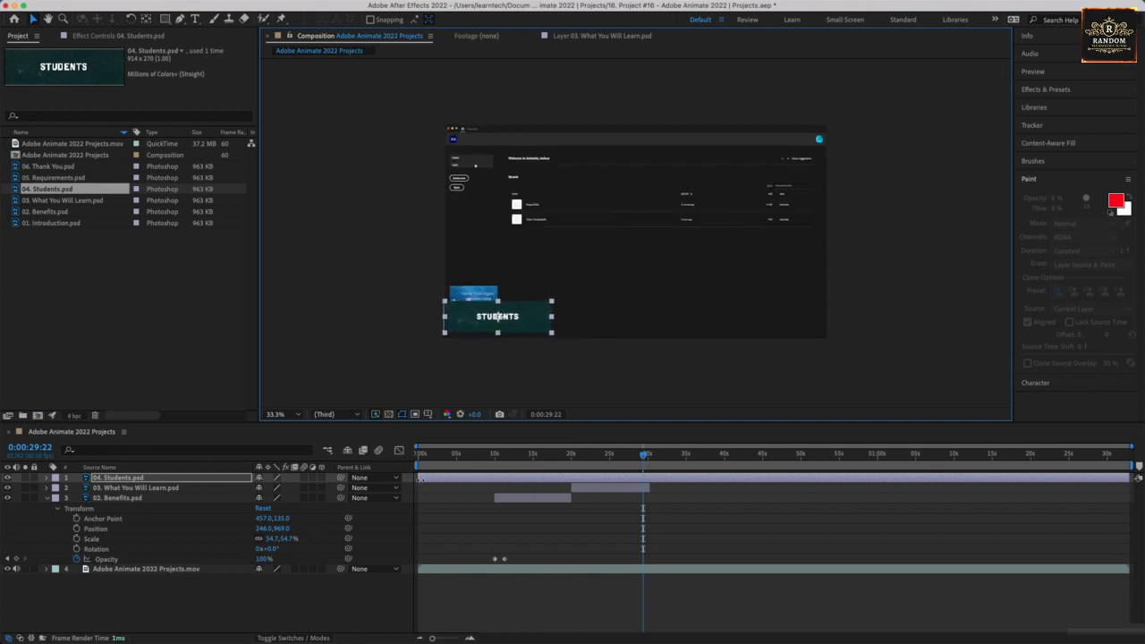
drag(417, 478, 647, 479)
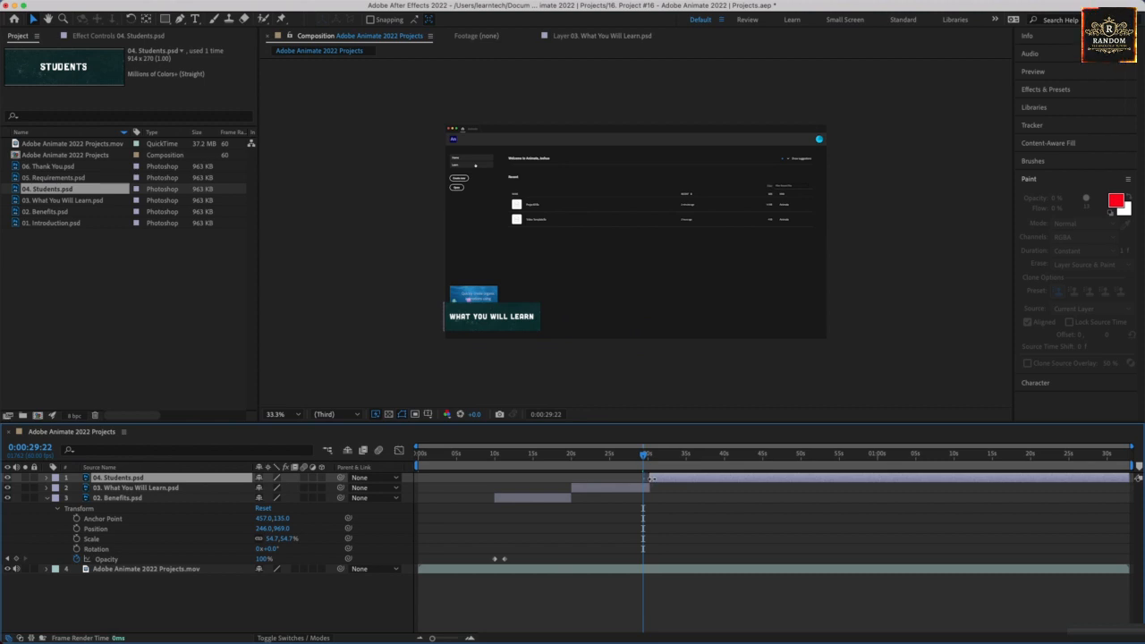
drag(1129, 478, 727, 488)
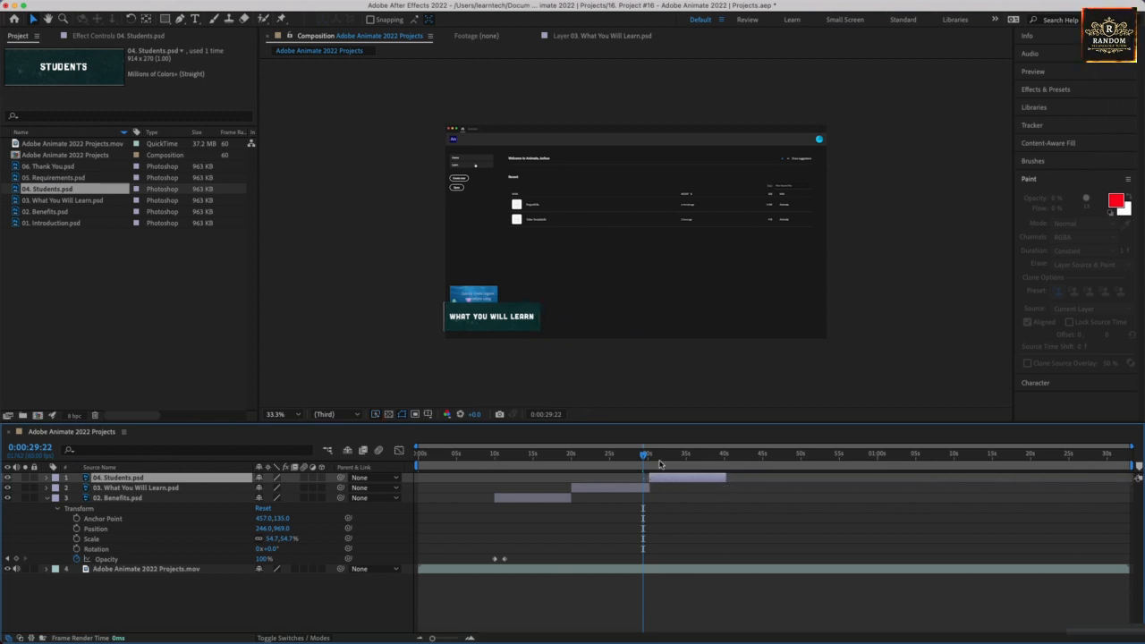
Add 05. Requirements.psd as the top layer and time it to run from about 40 to 50 seconds, following the Students layer.
drag(644, 456, 727, 471)
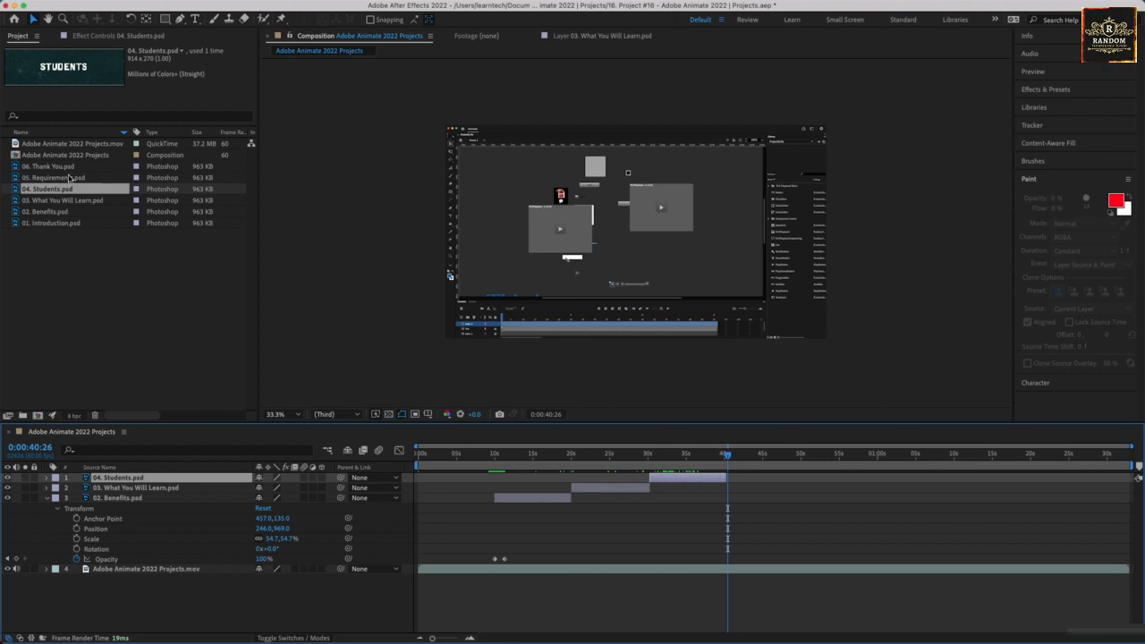
drag(69, 178, 105, 478)
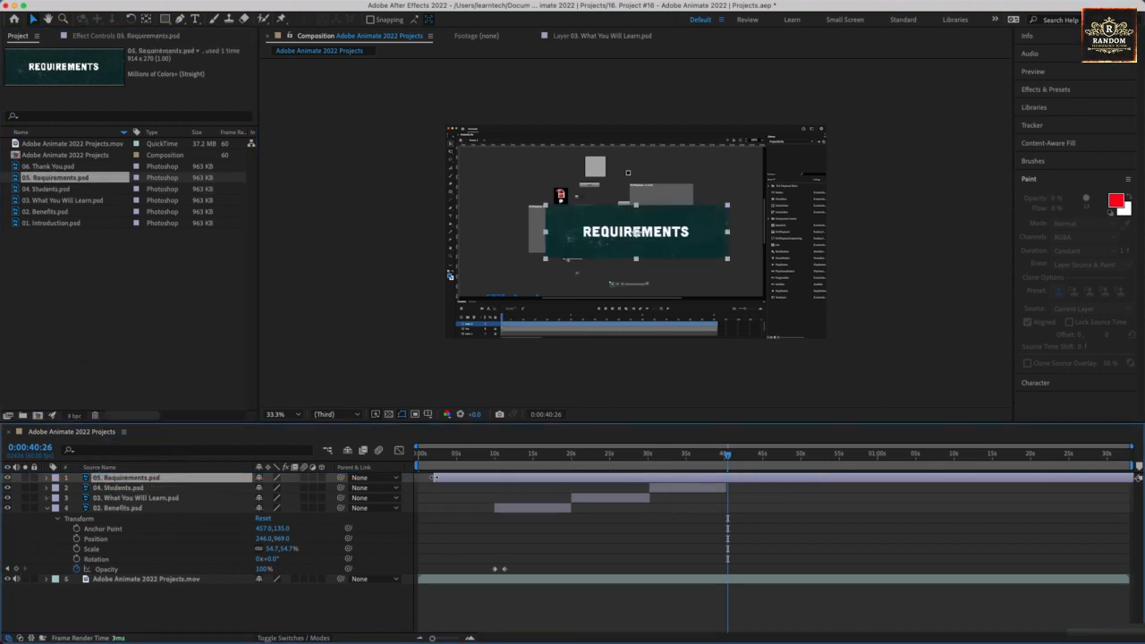
drag(433, 478, 721, 472)
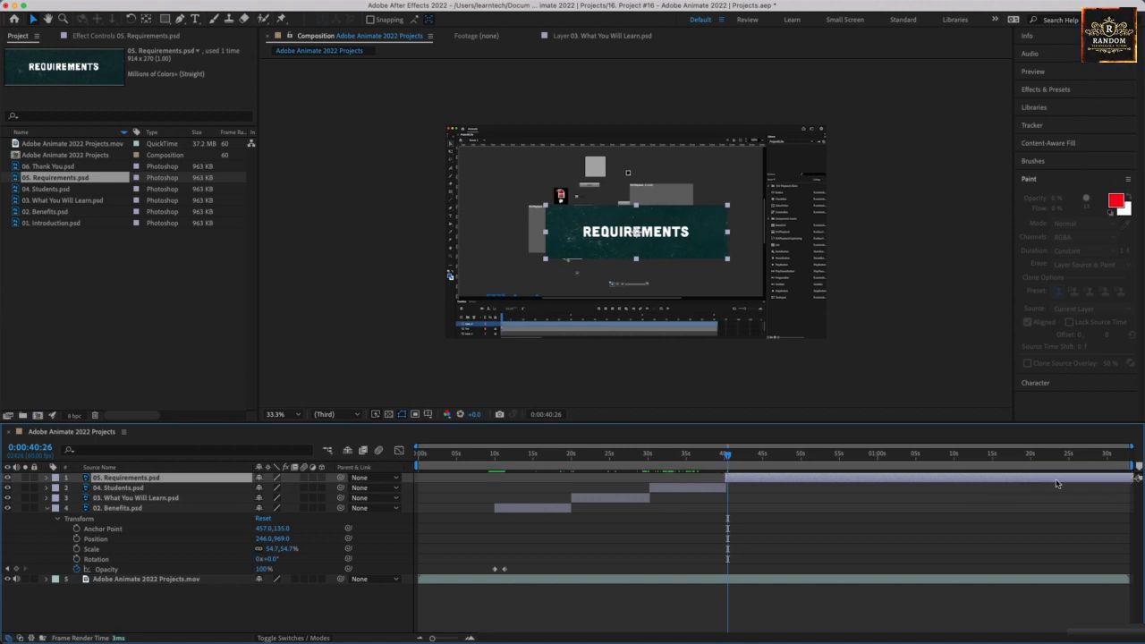
drag(941, 484, 919, 481)
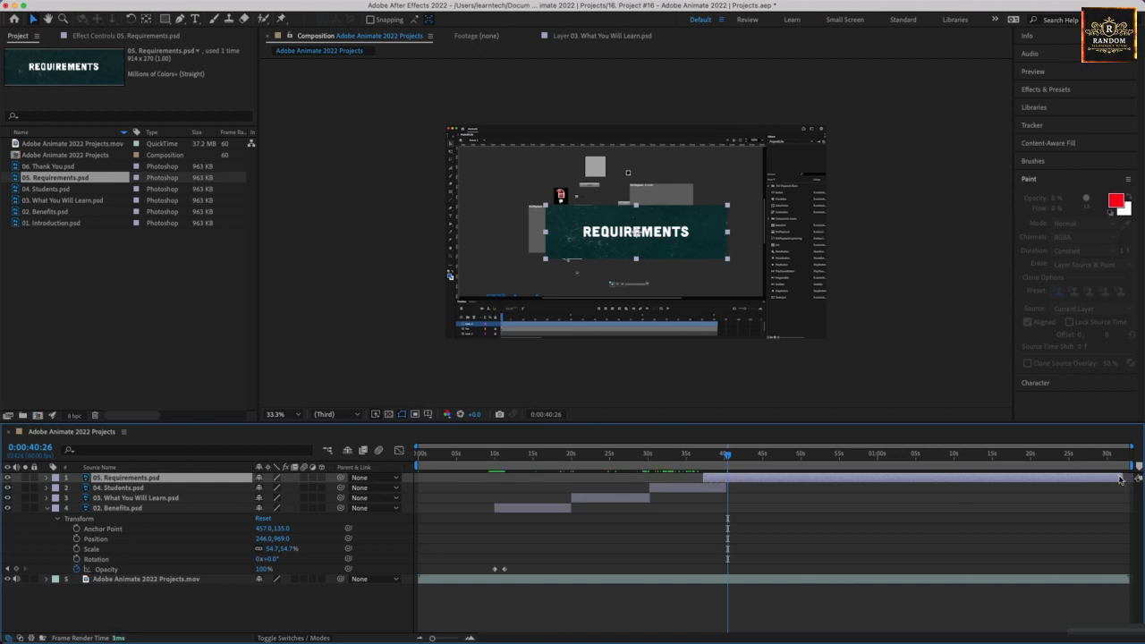
drag(1119, 480, 888, 489)
drag(816, 479, 840, 475)
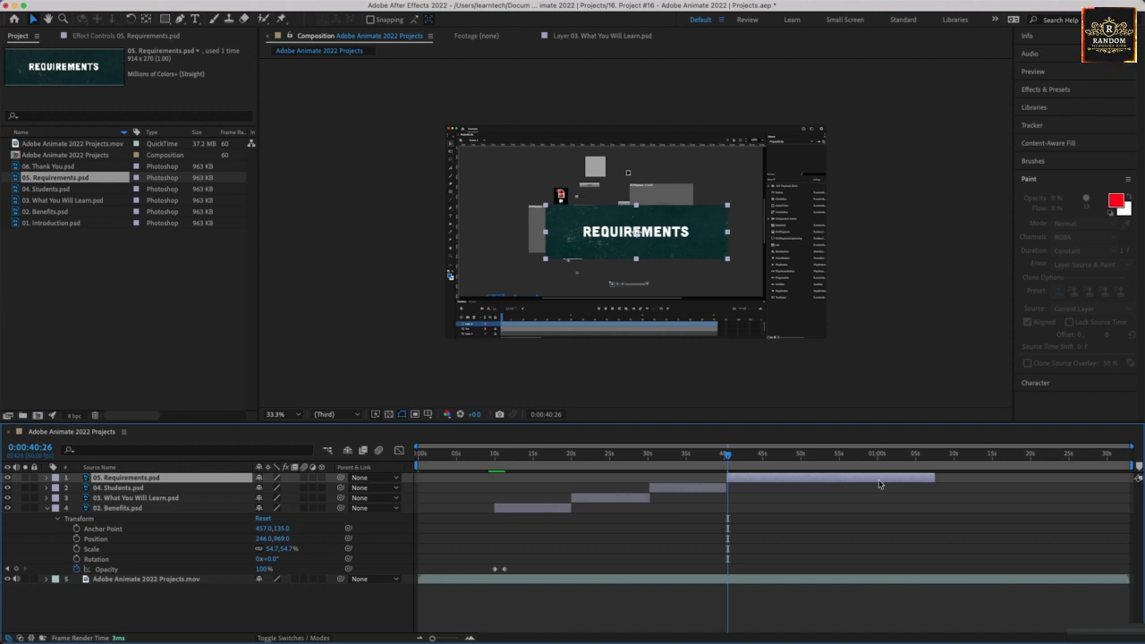
drag(932, 476, 821, 478)
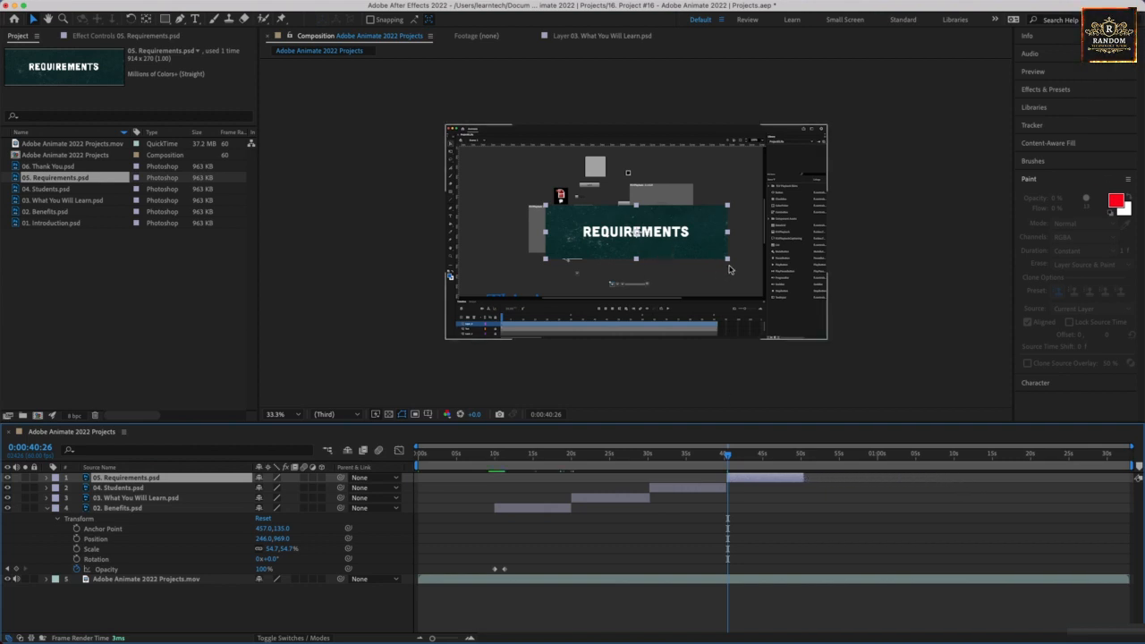
Scale the Requirements title down and, with its layer overlapping Students at 0:00:39:49, place it over the Students title.
drag(729, 265, 528, 310)
click(401, 310)
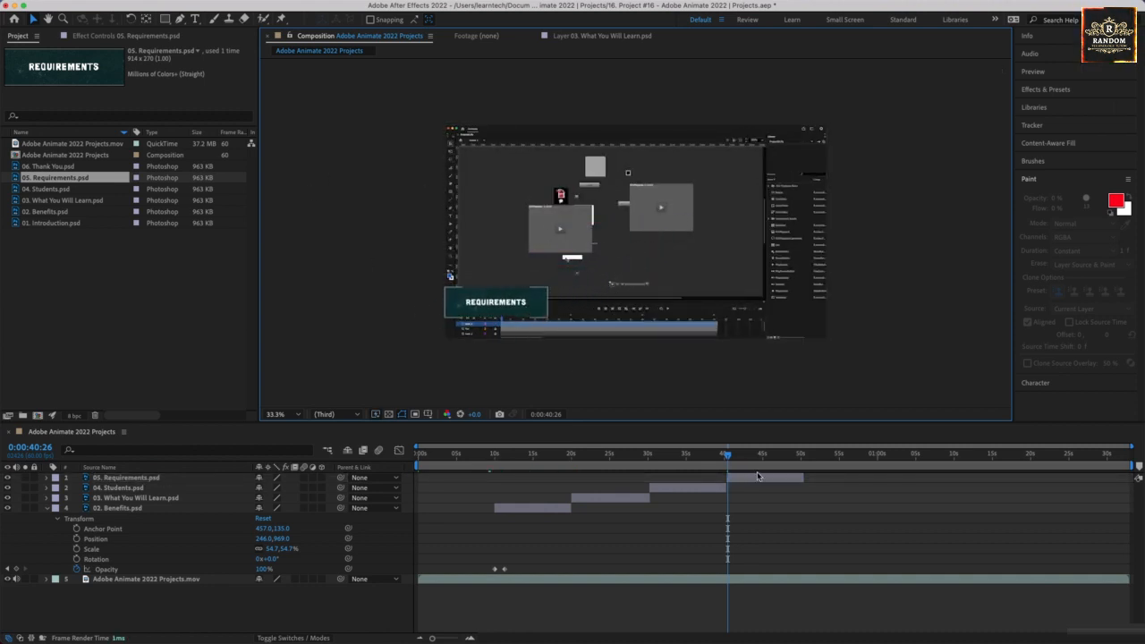
click(717, 458)
mouse_move(717, 458)
mouse_down()
mouse_move(737, 457)
mouse_move(742, 478)
mouse_move(724, 459)
mouse_up()
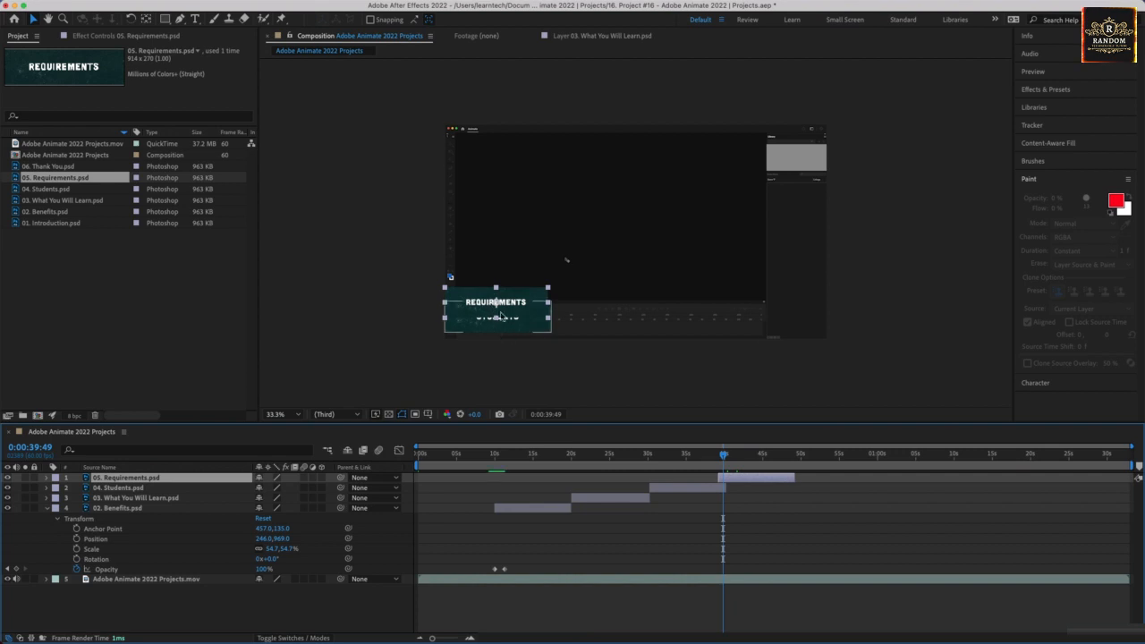
drag(512, 302, 510, 315)
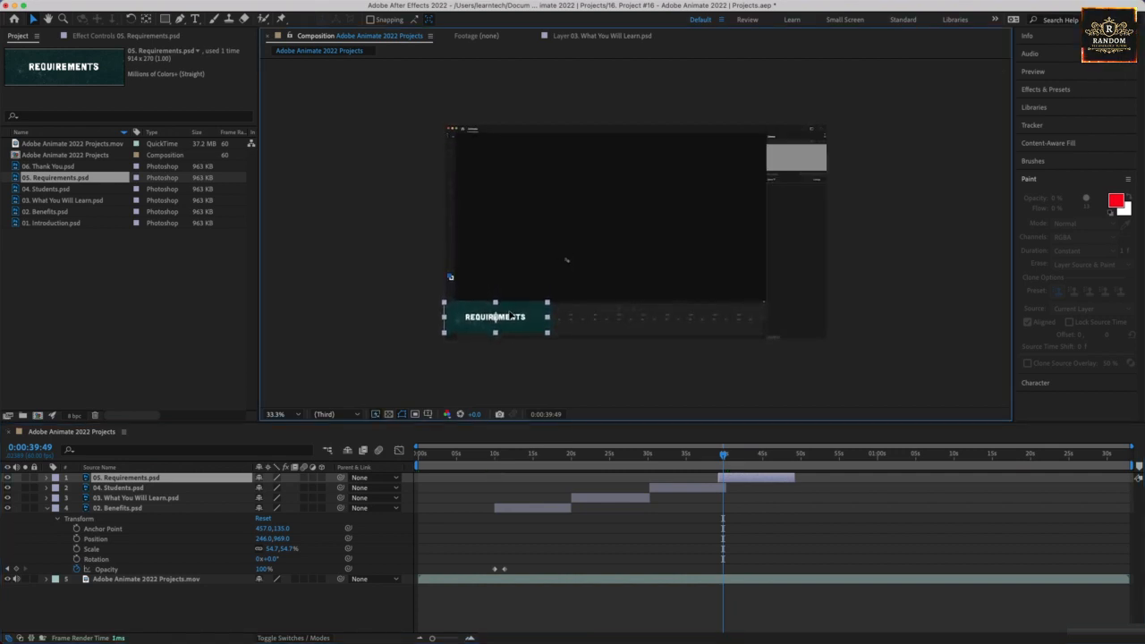
click(345, 324)
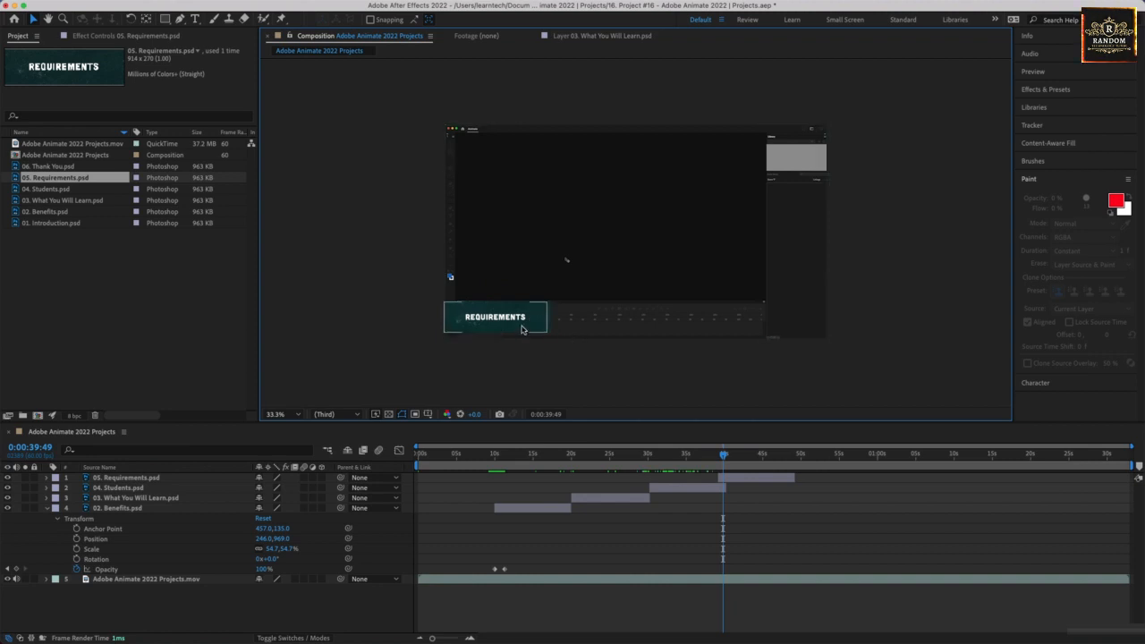
Move the Requirements layer back to start at about 40 seconds, where the Students layer ends.
click(741, 478)
drag(745, 479, 750, 478)
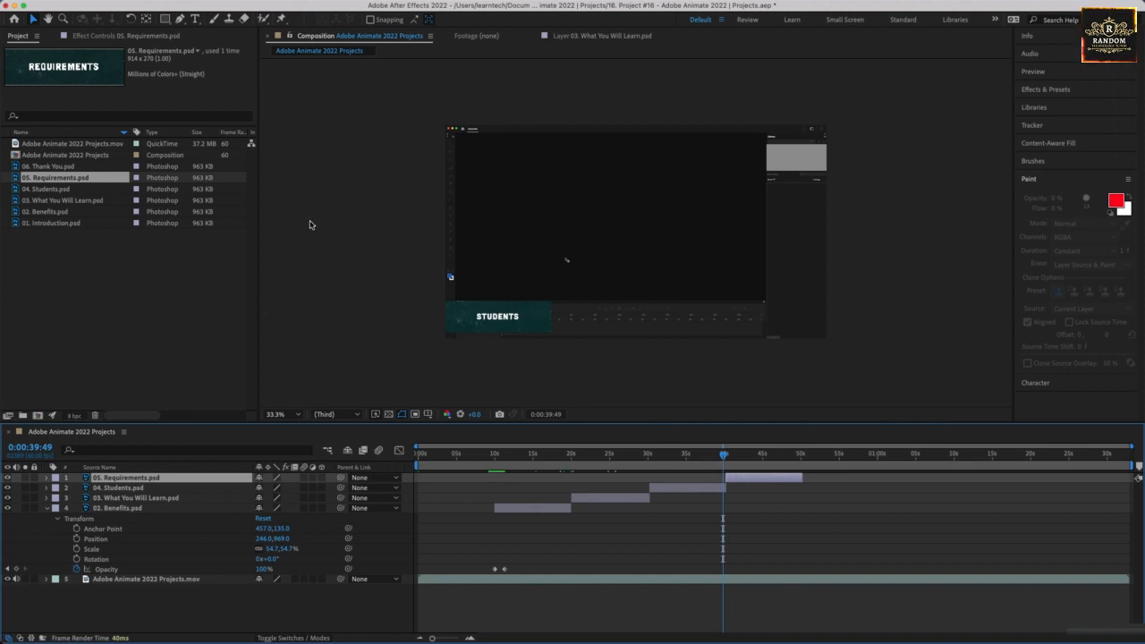
Show the rulers and place two vertical and two horizontal guides around the edges of the Students title.
key(super+r)
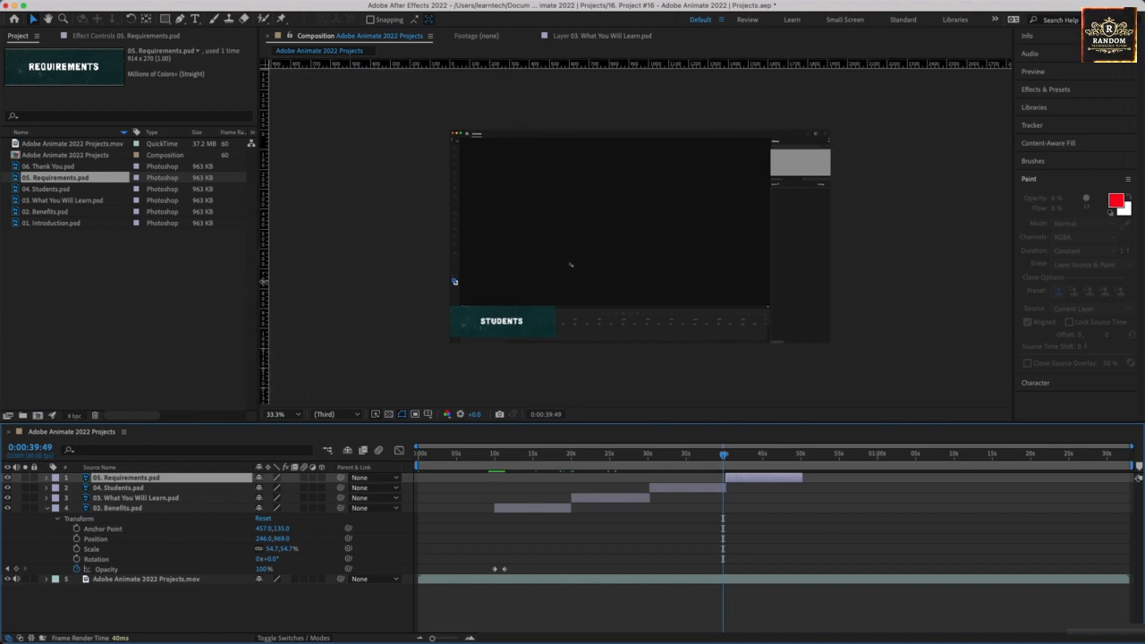
click(570, 264)
drag(263, 280, 450, 288)
drag(266, 295, 556, 303)
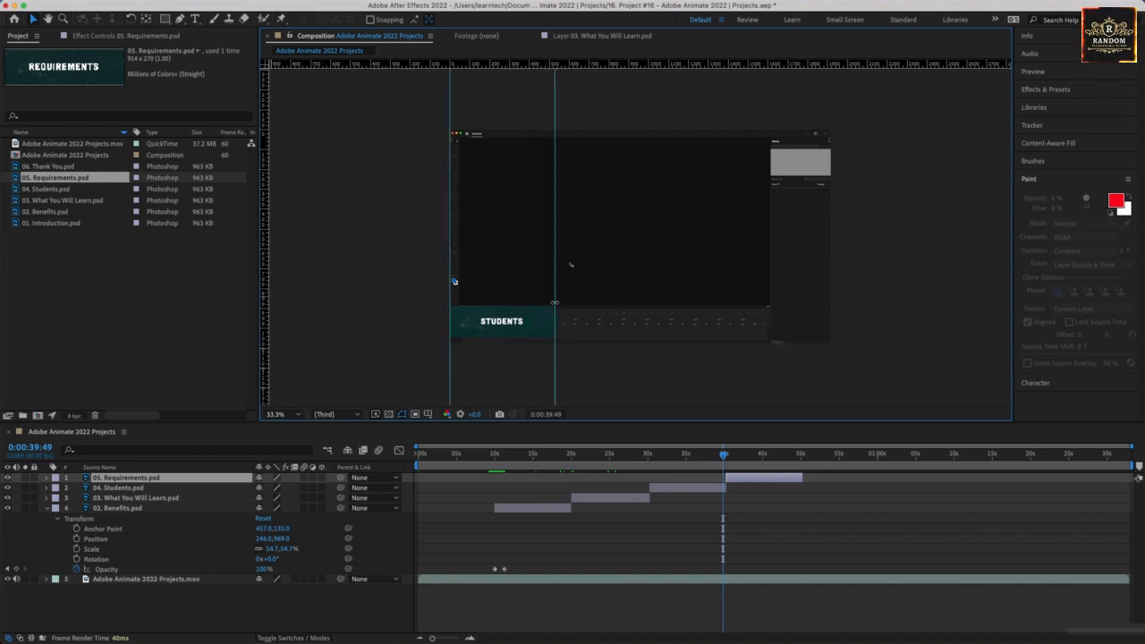
drag(518, 64, 529, 305)
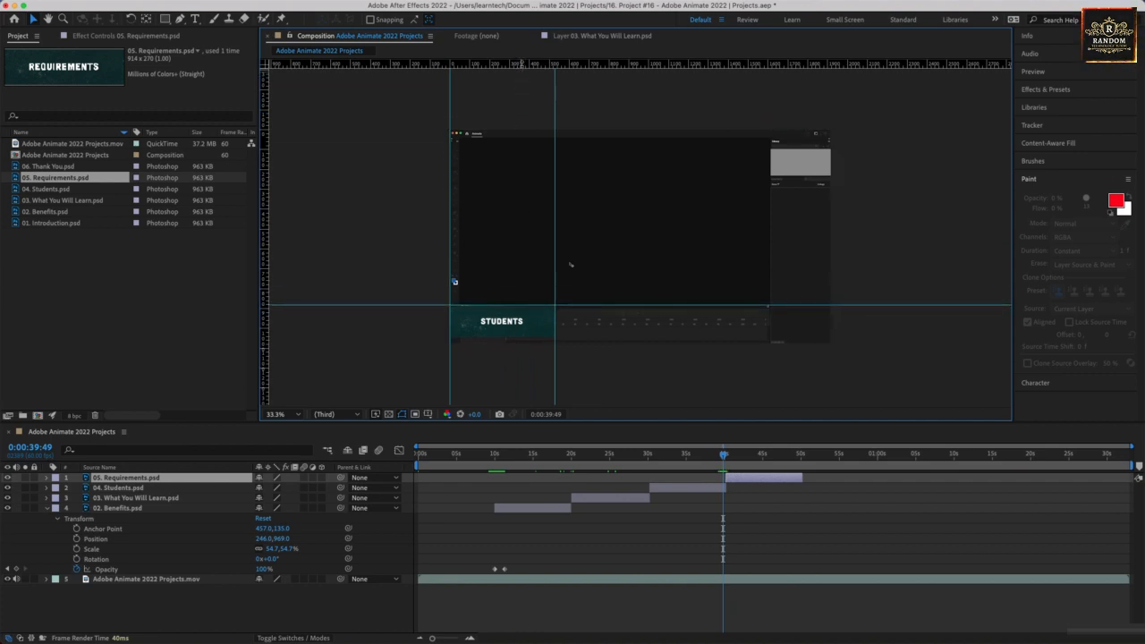
drag(521, 64, 549, 335)
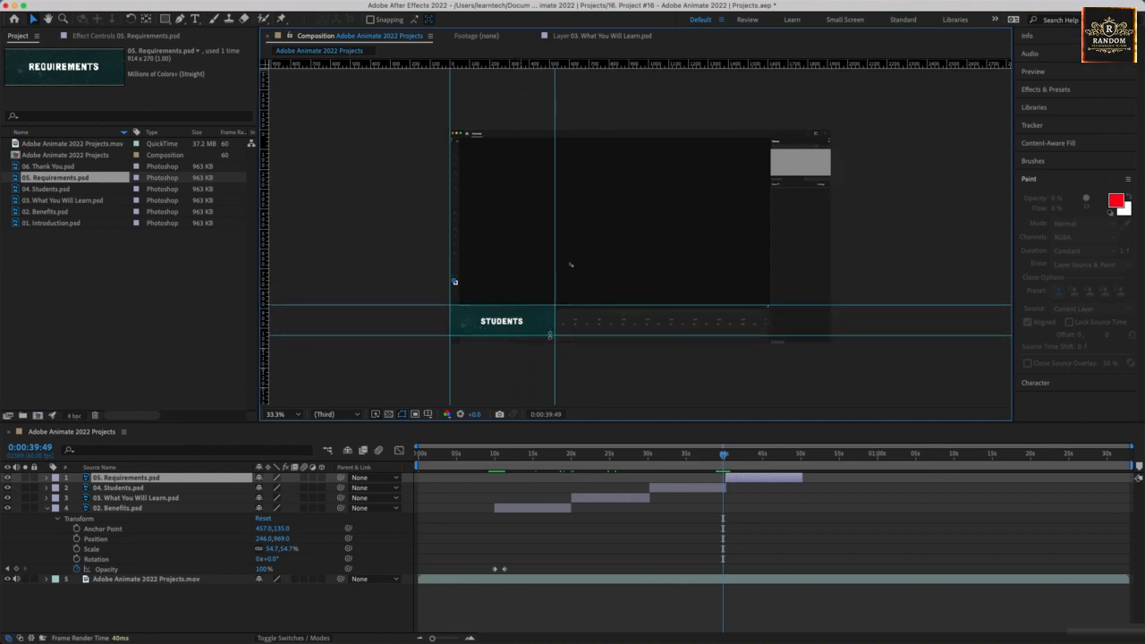
At 0:00:44:11, resize and reposition the Requirements title to fit the area marked by the guides.
click(756, 456)
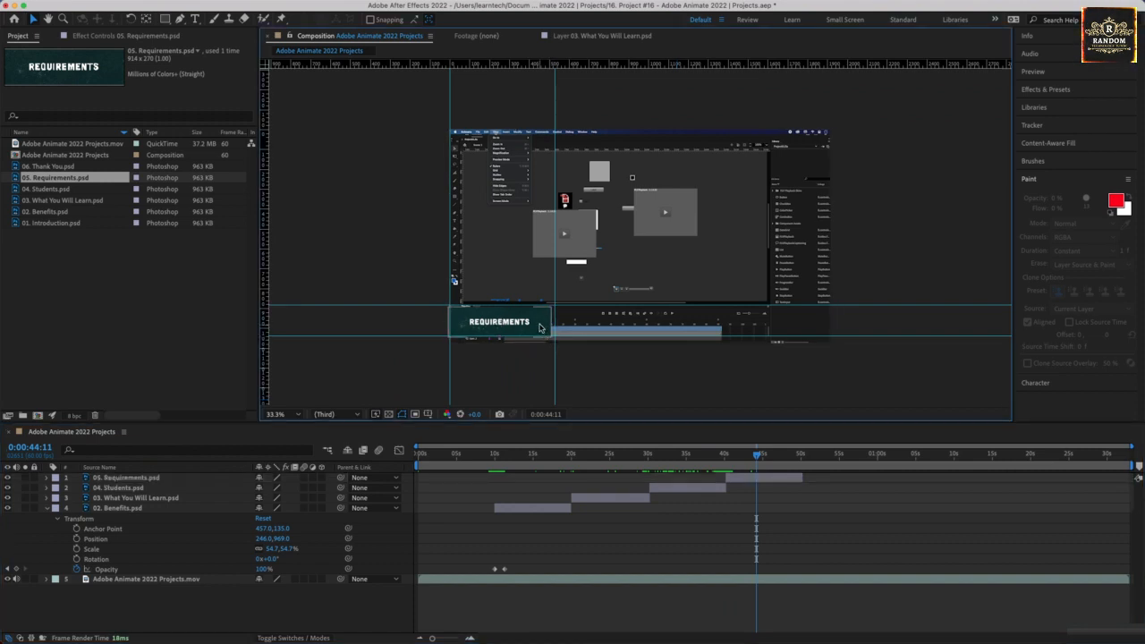
drag(551, 341, 539, 326)
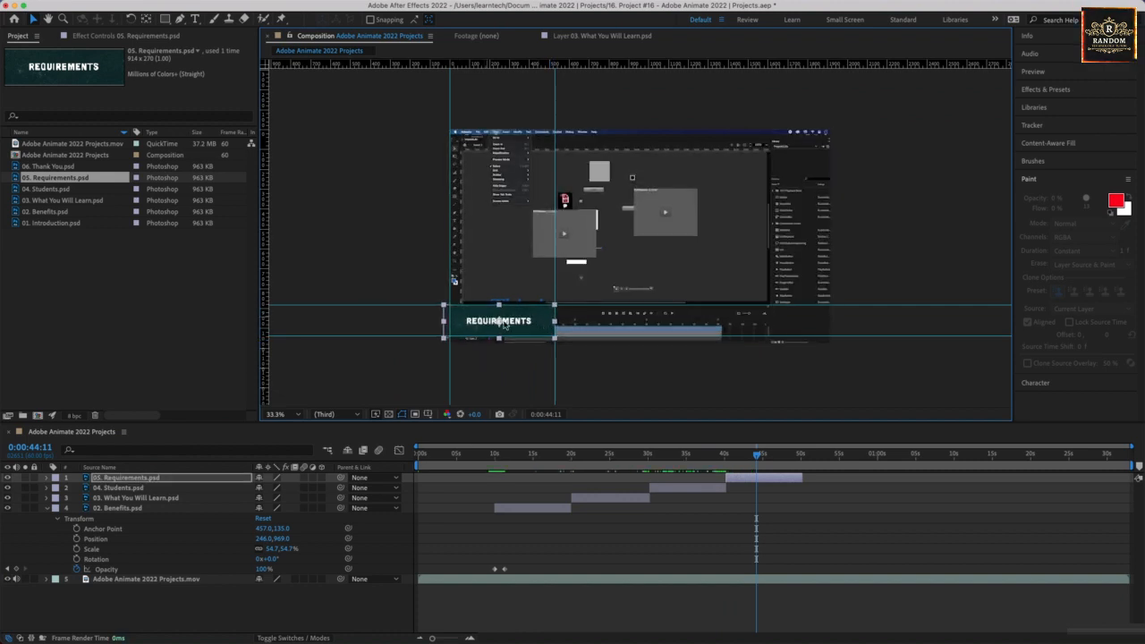
Add 06. Thank You.psd as the top layer with the playhead at 0:00:50:39, and scale its title down into the guide-marked corner of the video.
drag(757, 457, 805, 461)
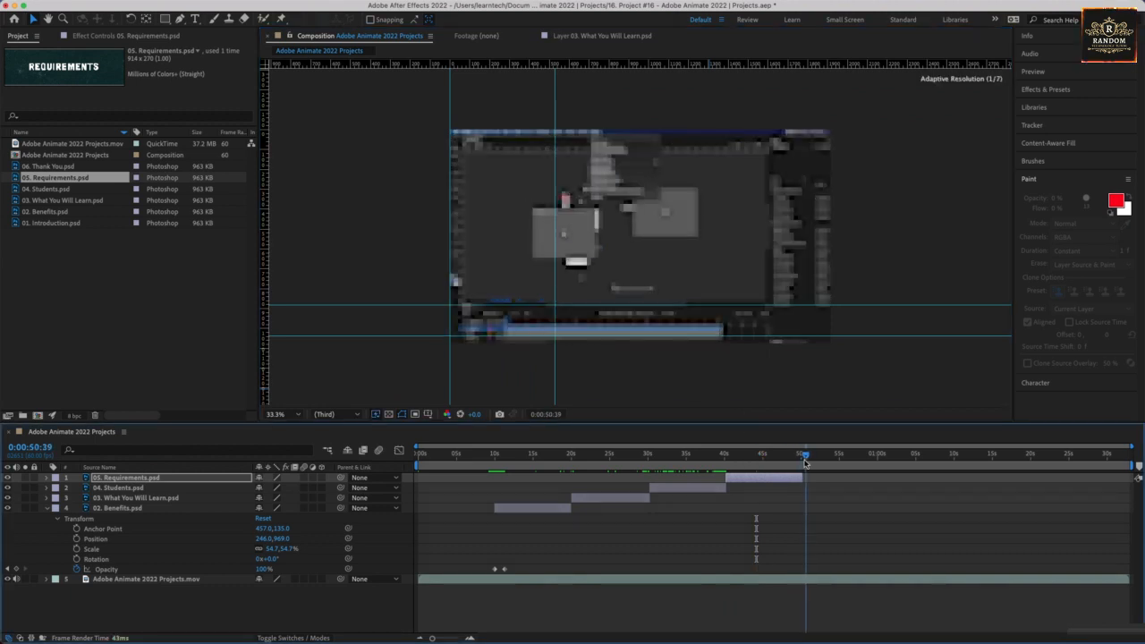
click(45, 167)
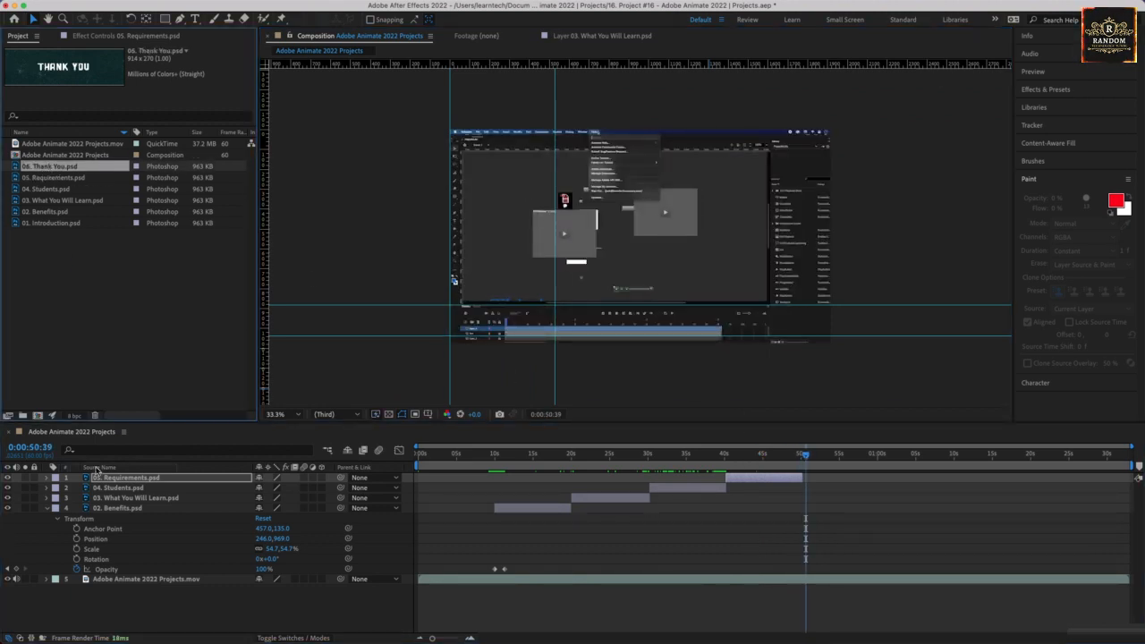
drag(99, 475, 102, 477)
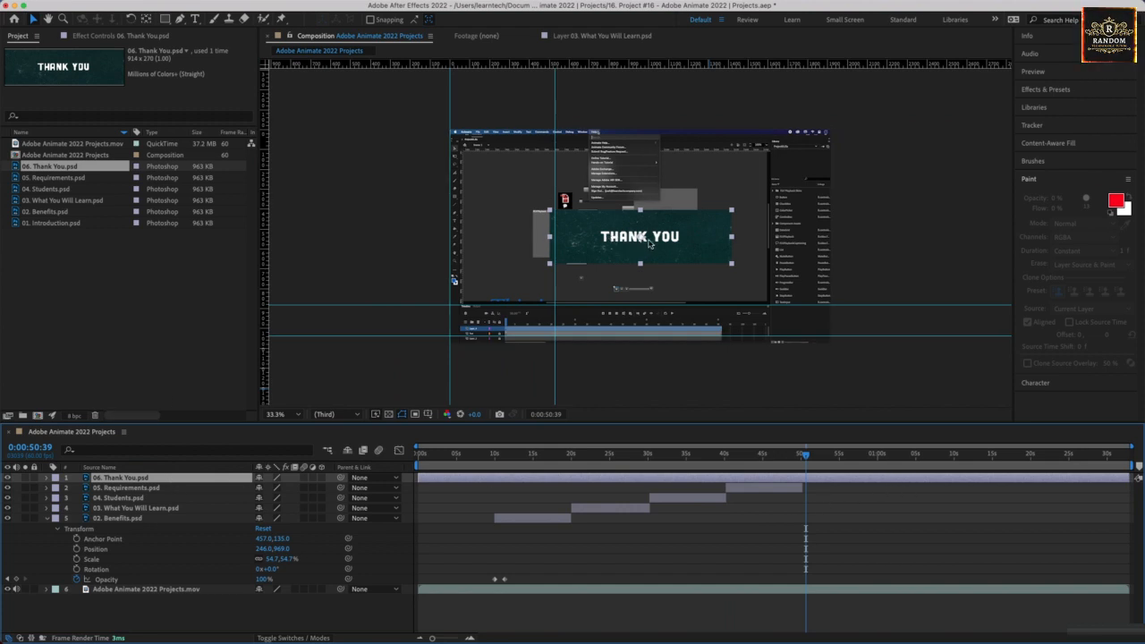
drag(650, 243, 557, 335)
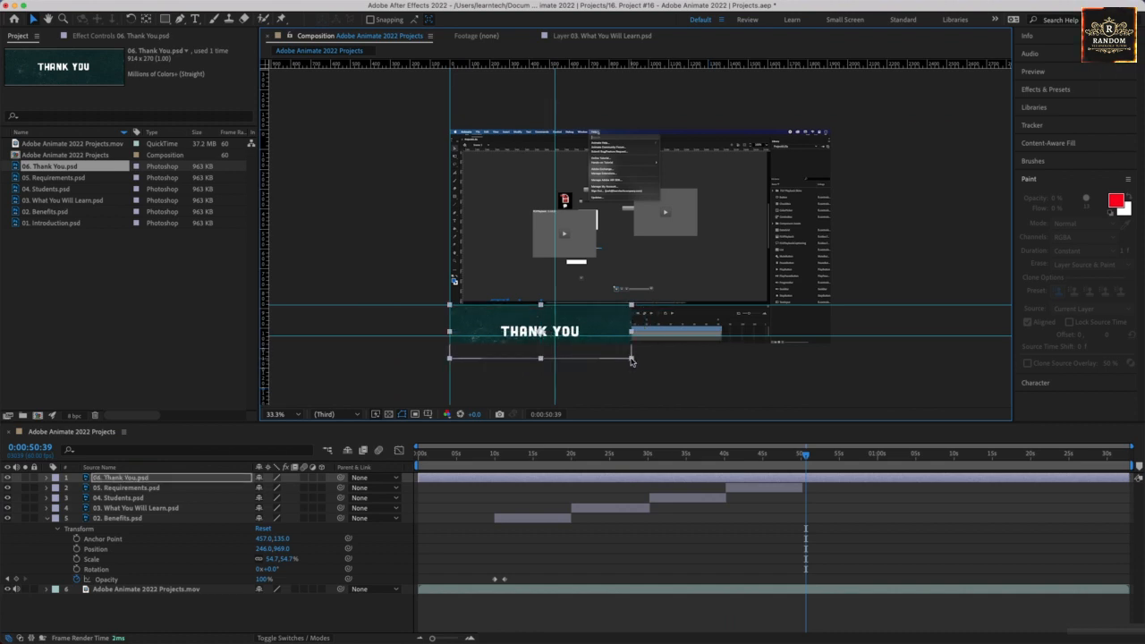
drag(631, 360, 555, 327)
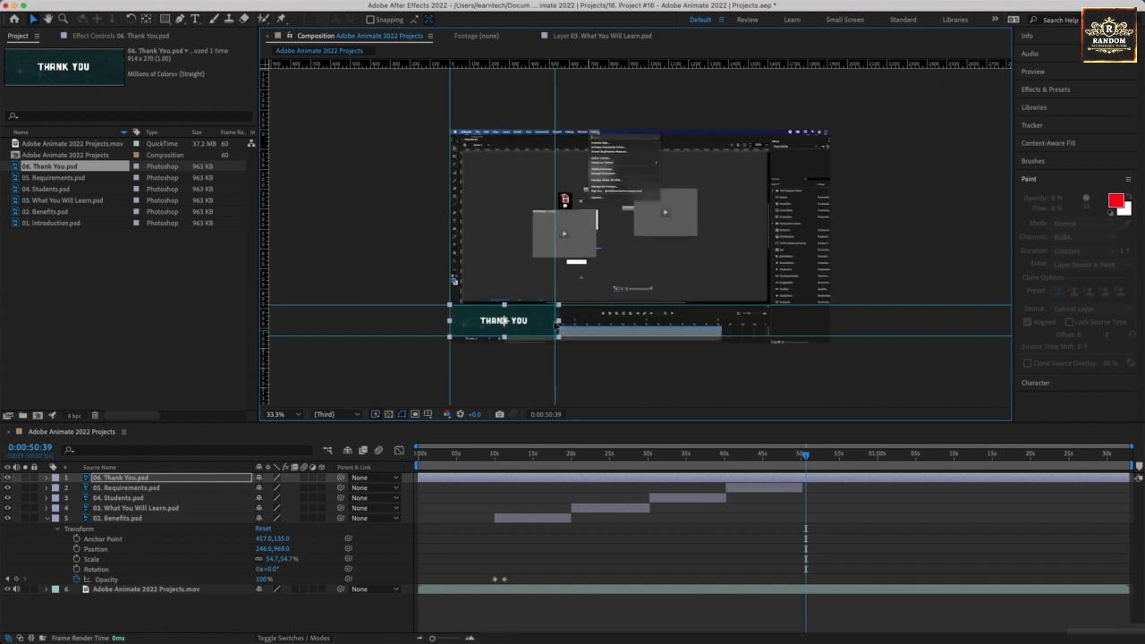
Deselect the Thank You title, hide the guides and save the project.
click(380, 306)
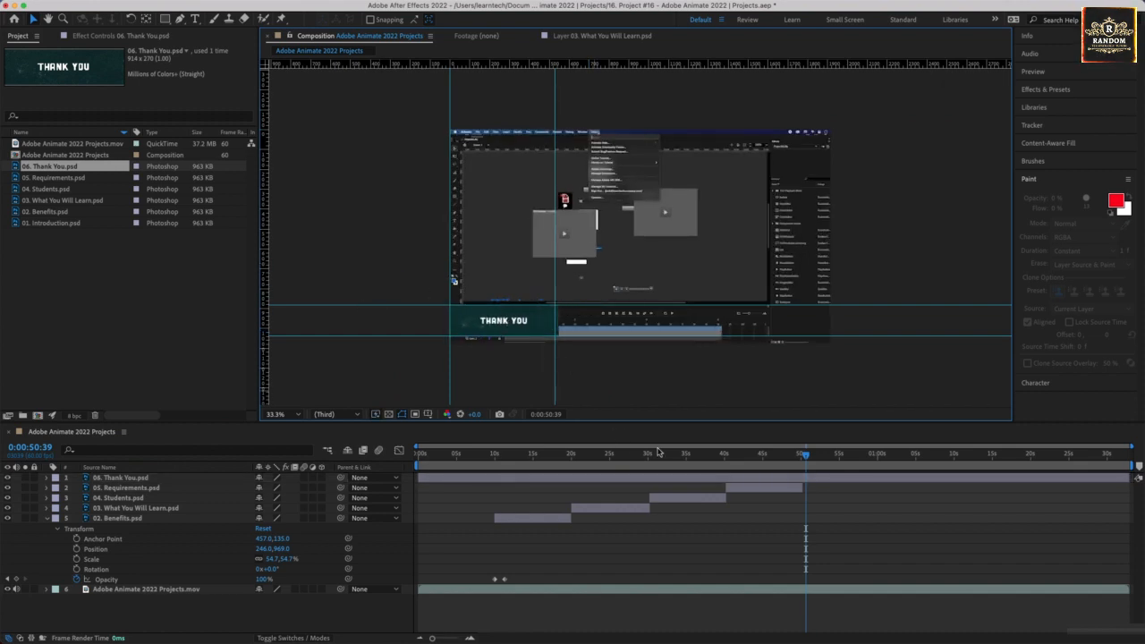
key(super+semicolon)
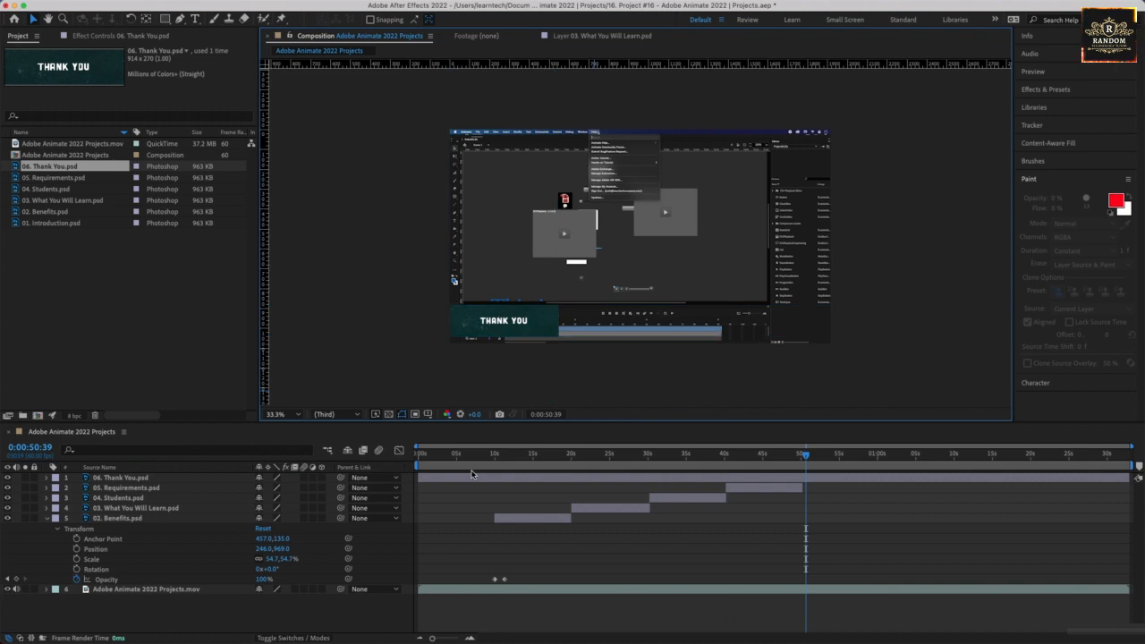
key(super+s)
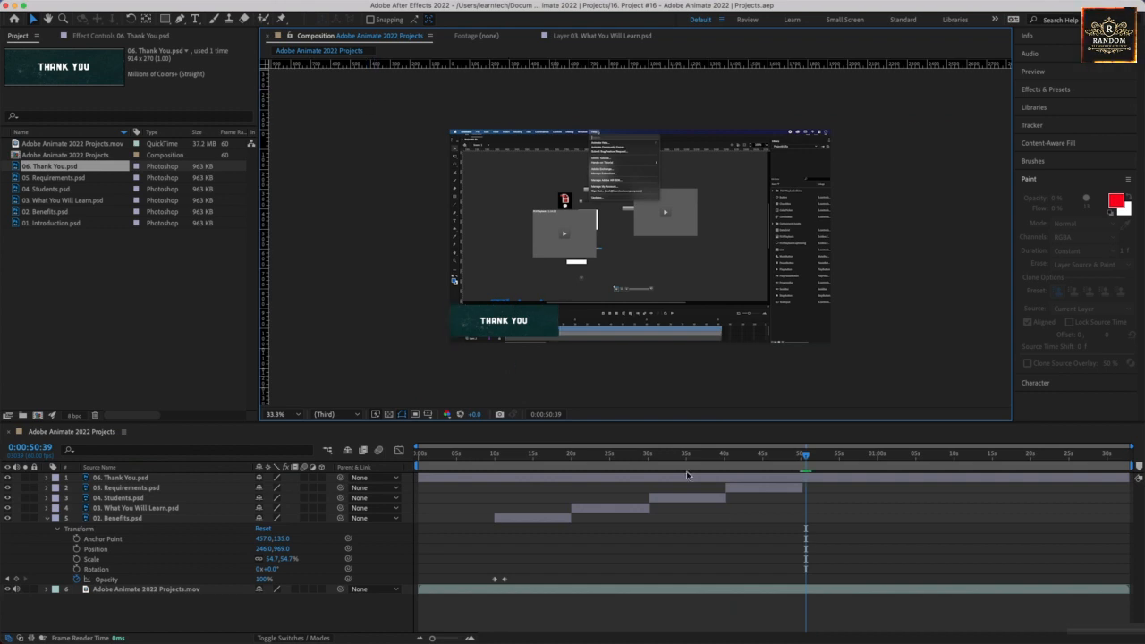
Trim both ends of the Thank You layer so it runs from about 50 seconds, where Requirements ends, to about 1:00.
drag(423, 477, 802, 475)
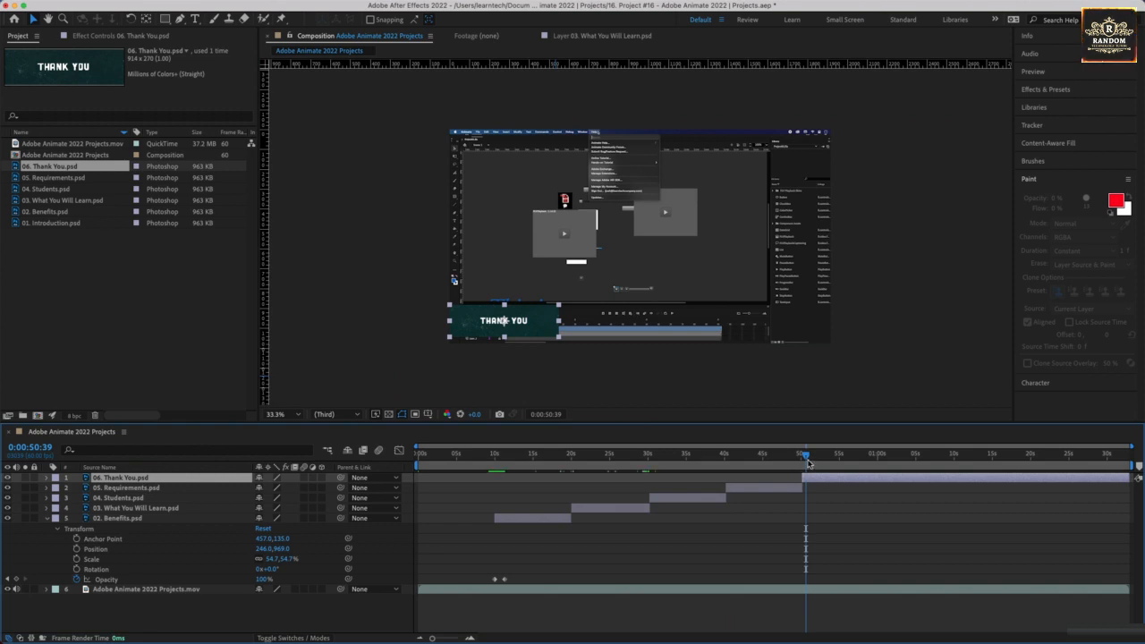
drag(1127, 478, 880, 491)
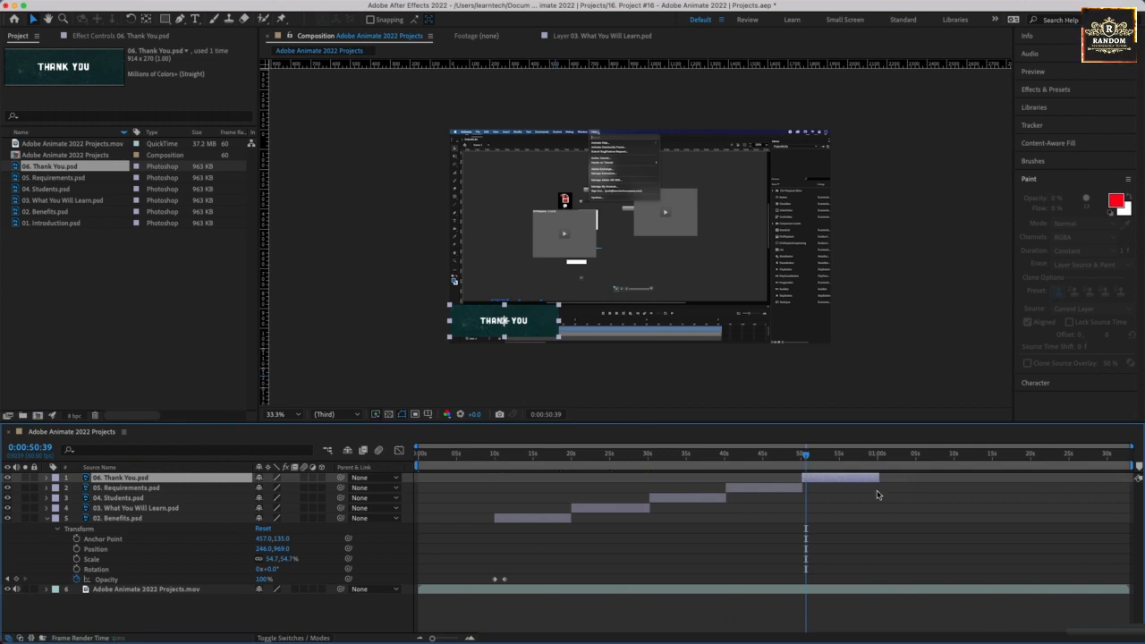
Preview the title changes from about 10 seconds through the Thank You title, and scrub from 0:01:31:00 back to 0:00:02:34 to review the whole video.
drag(806, 454, 494, 495)
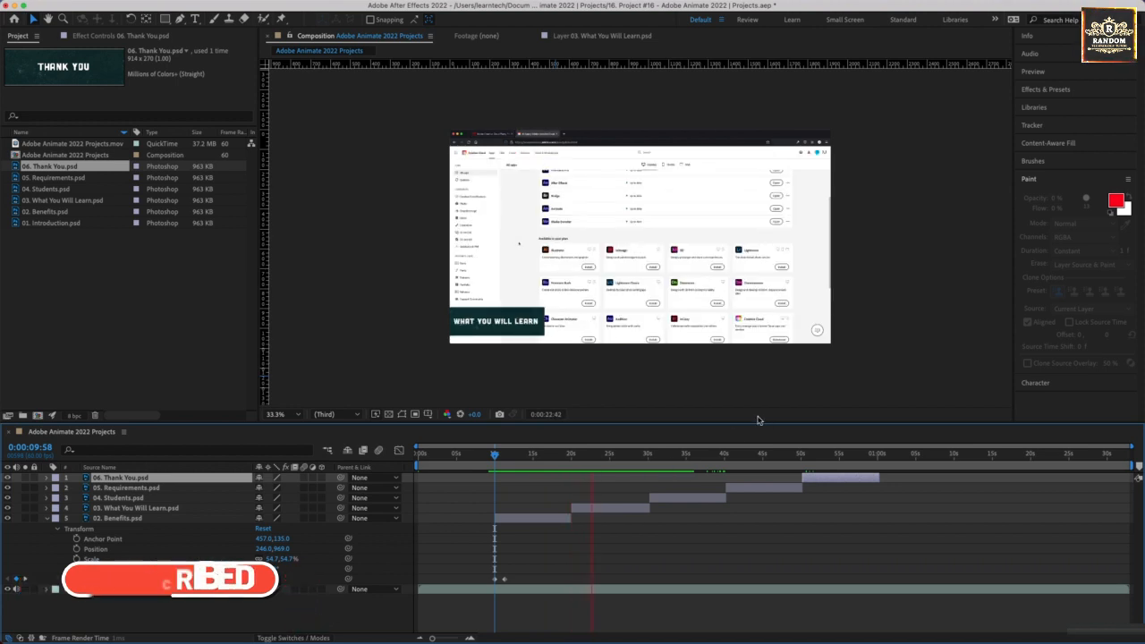
click(638, 457)
key(space)
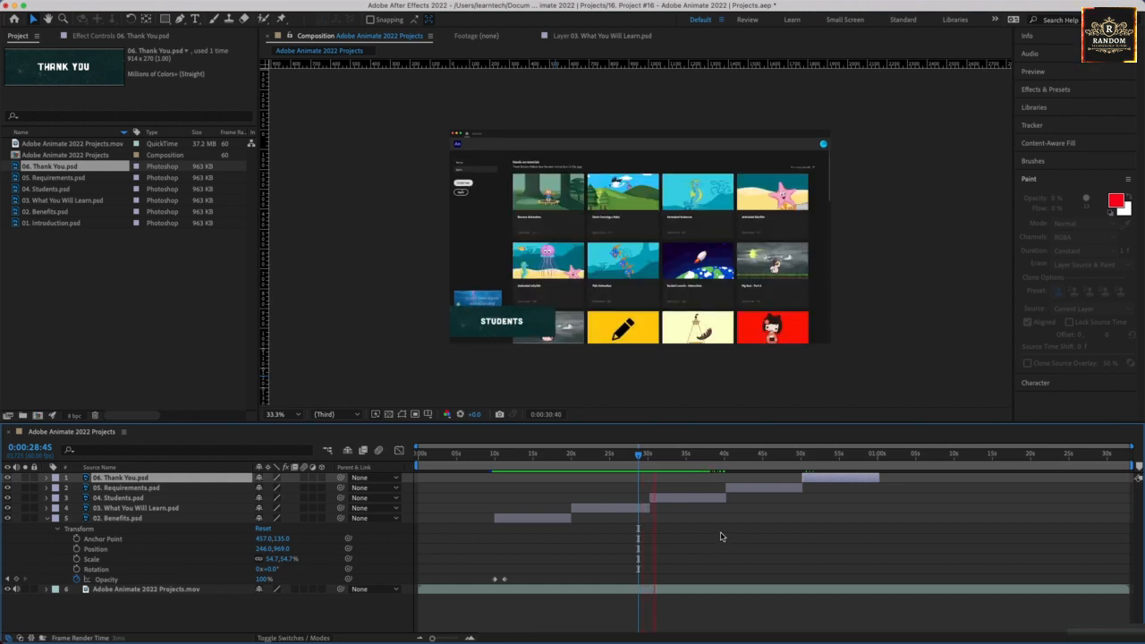
click(710, 458)
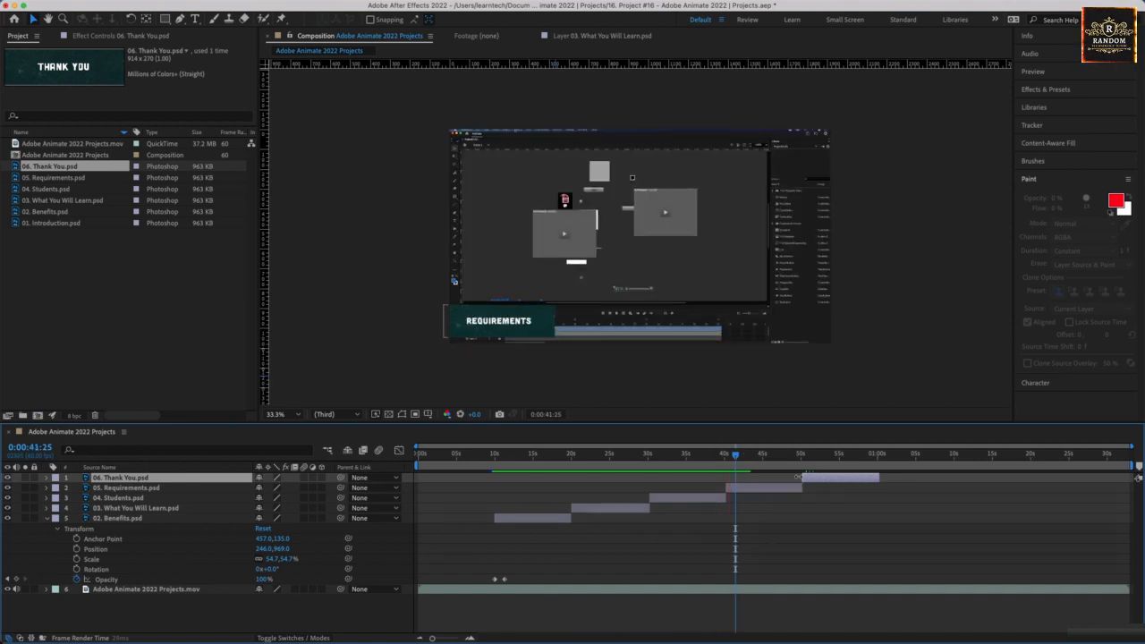
click(784, 454)
key(space)
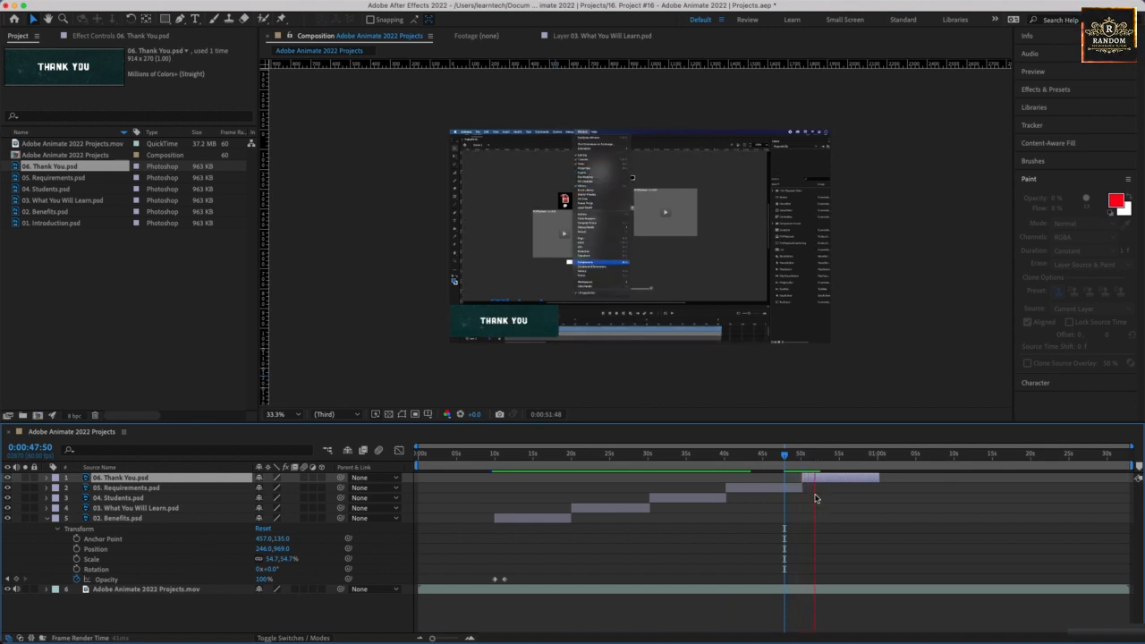
key(space)
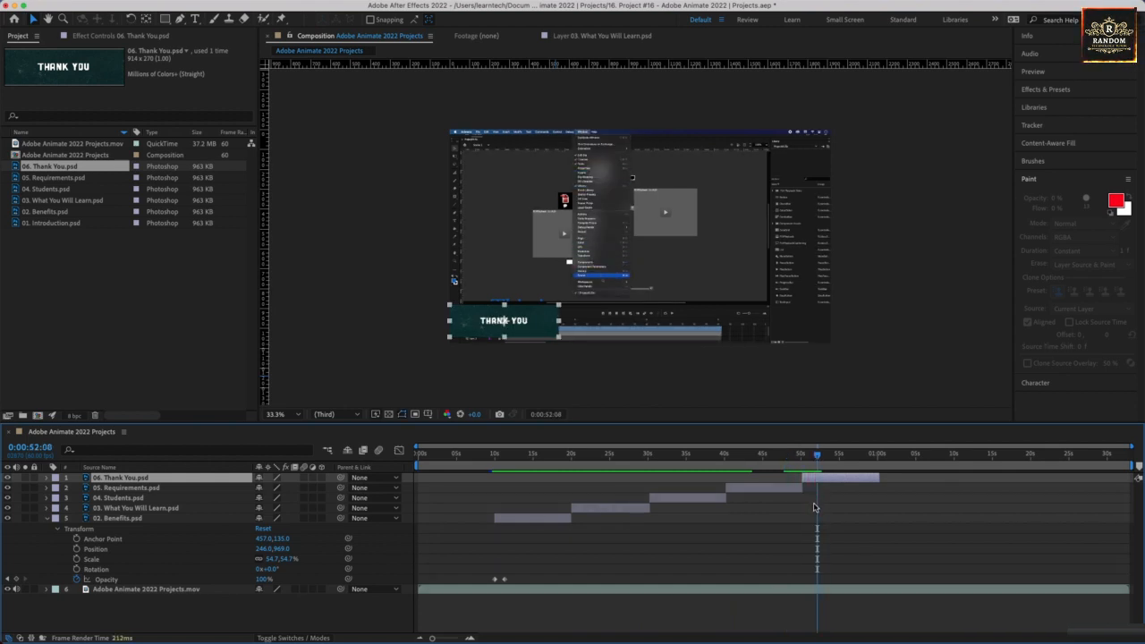
click(1114, 459)
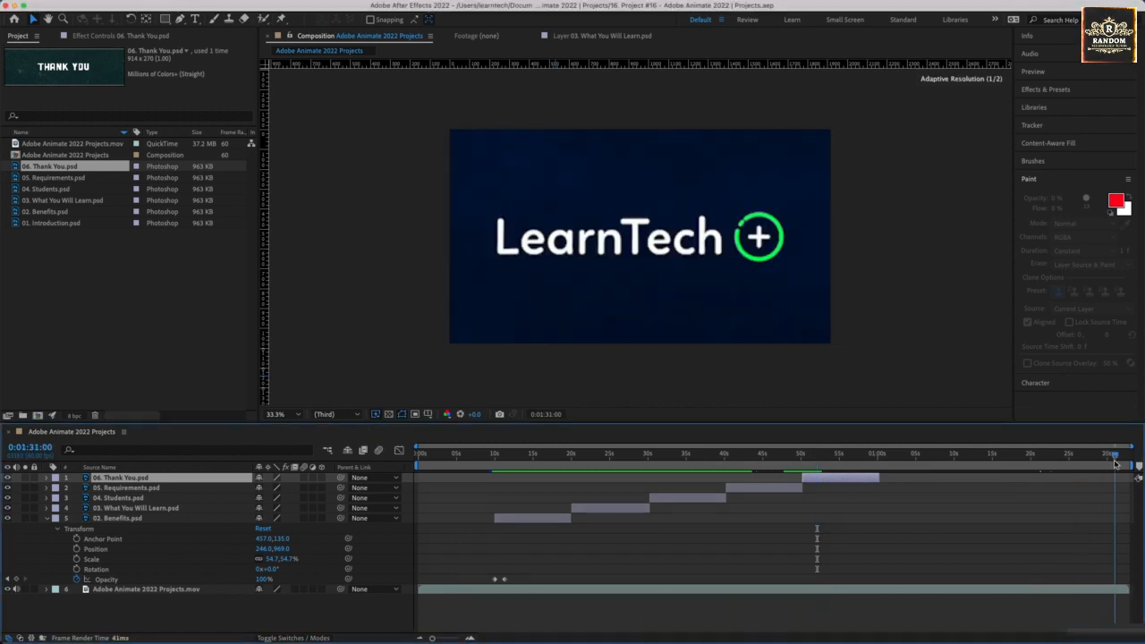
drag(1115, 464, 437, 495)
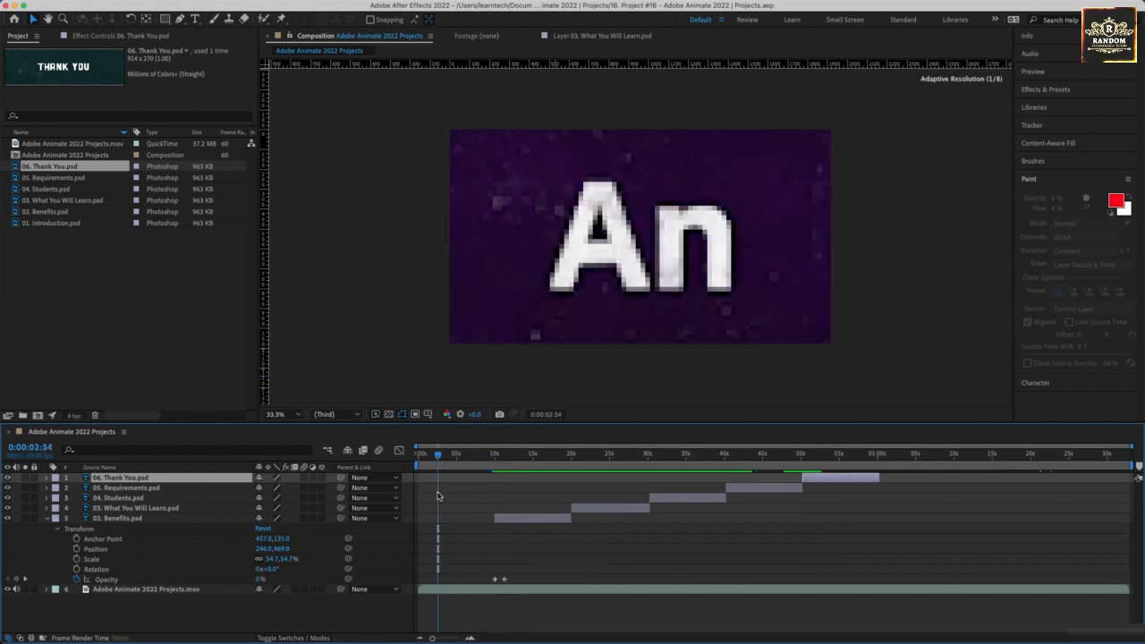